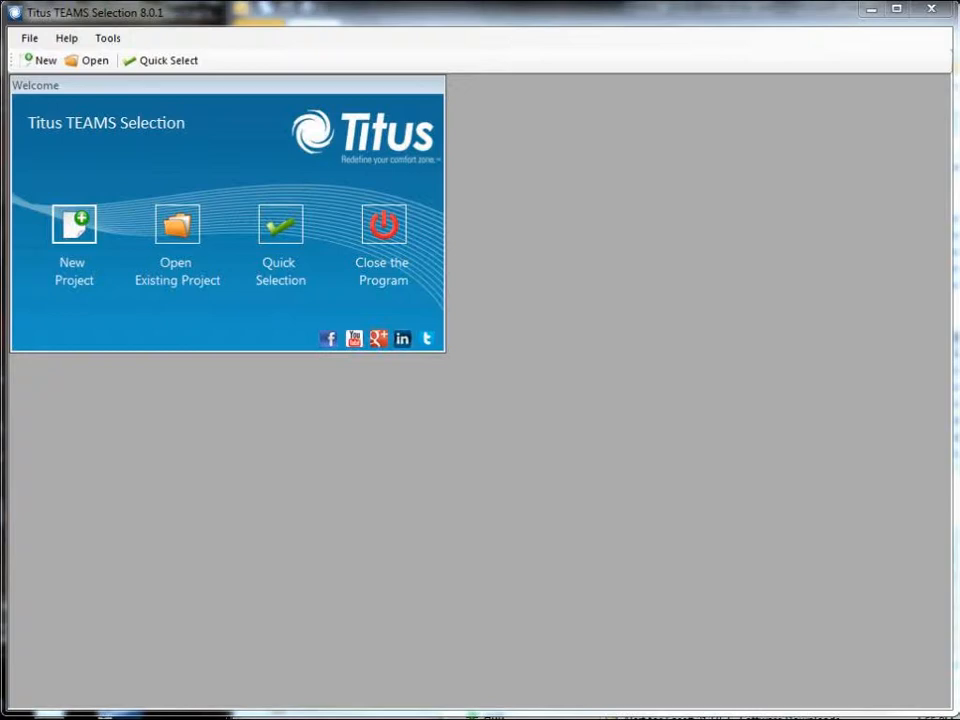
- Create a new project file named CB Demo in the Projects folder
left_click(80, 229)
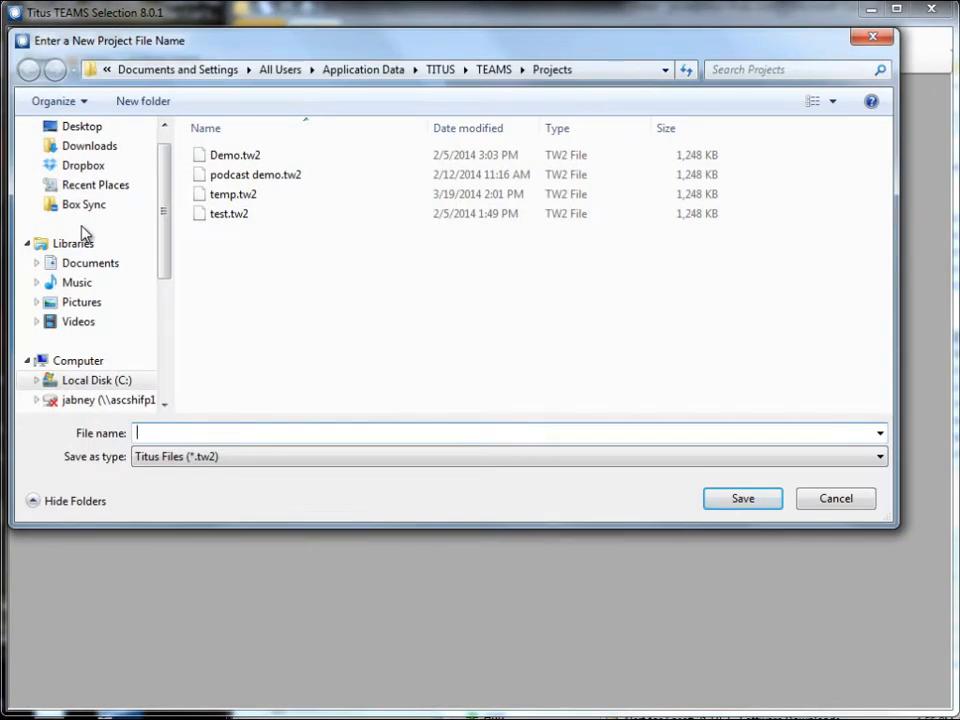
type("CB Demo")
left_click(722, 507)
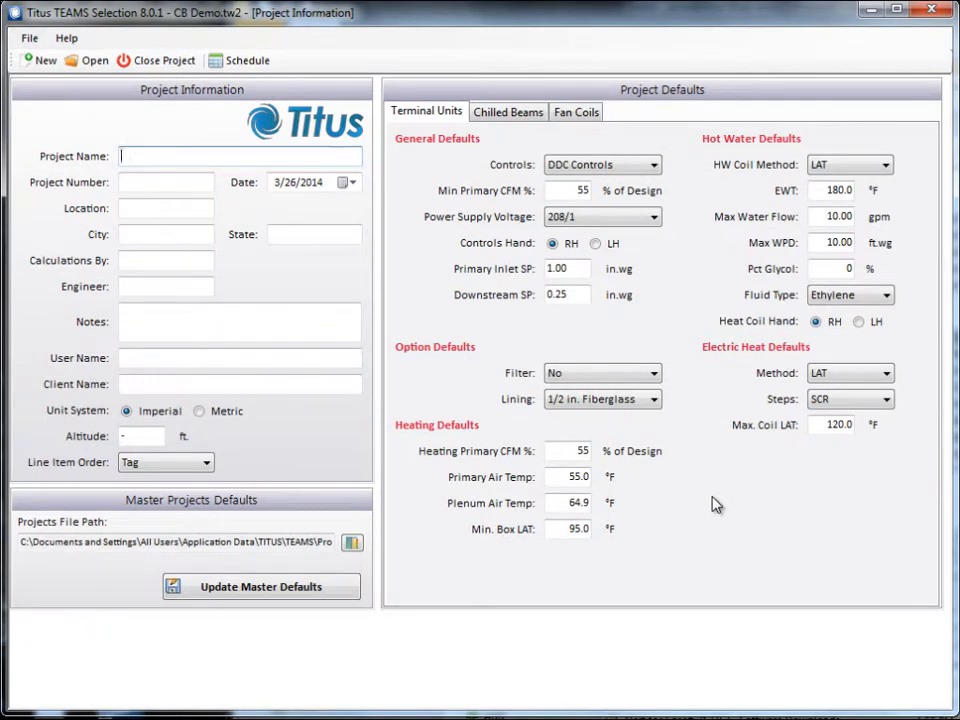
- Fill in the project information with project name CB Demo, city Dallas and state TX
type("CB Demo")
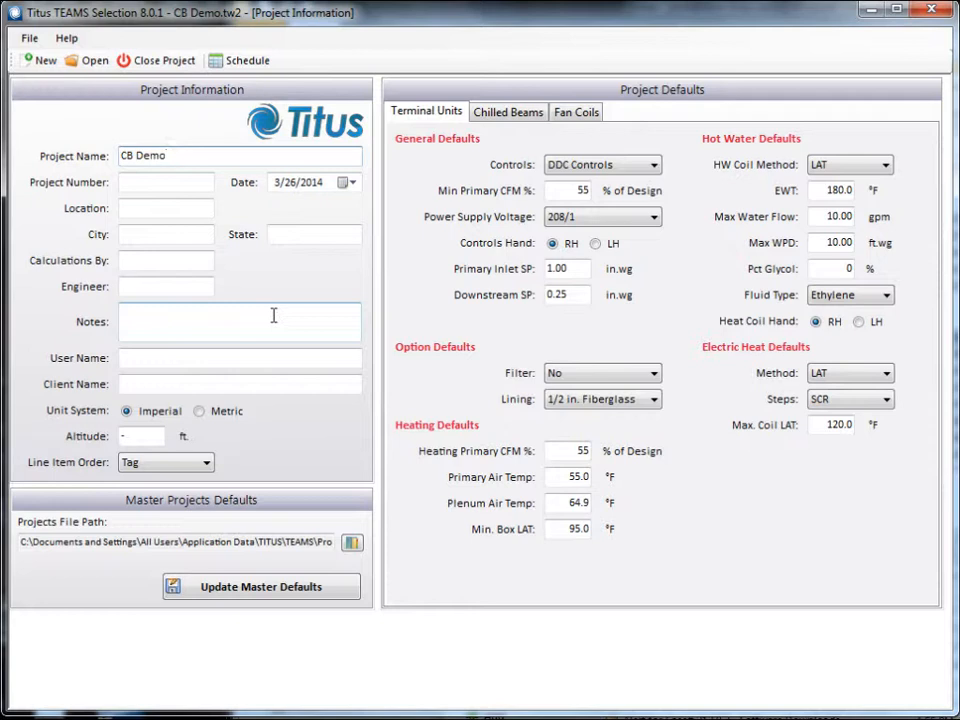
left_click(155, 233)
type("Dlas")
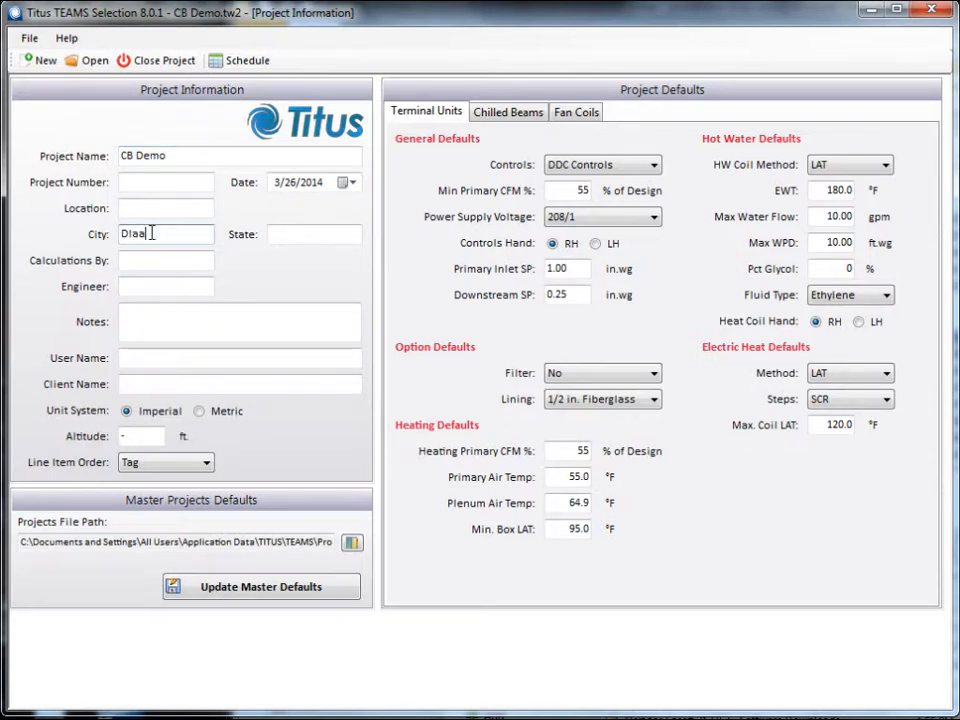
key("BackSpace")
key("BackSpace")
key("BackSpace")
key("BackSpace")
type("Dallas")
key("Tab")
type("TX")
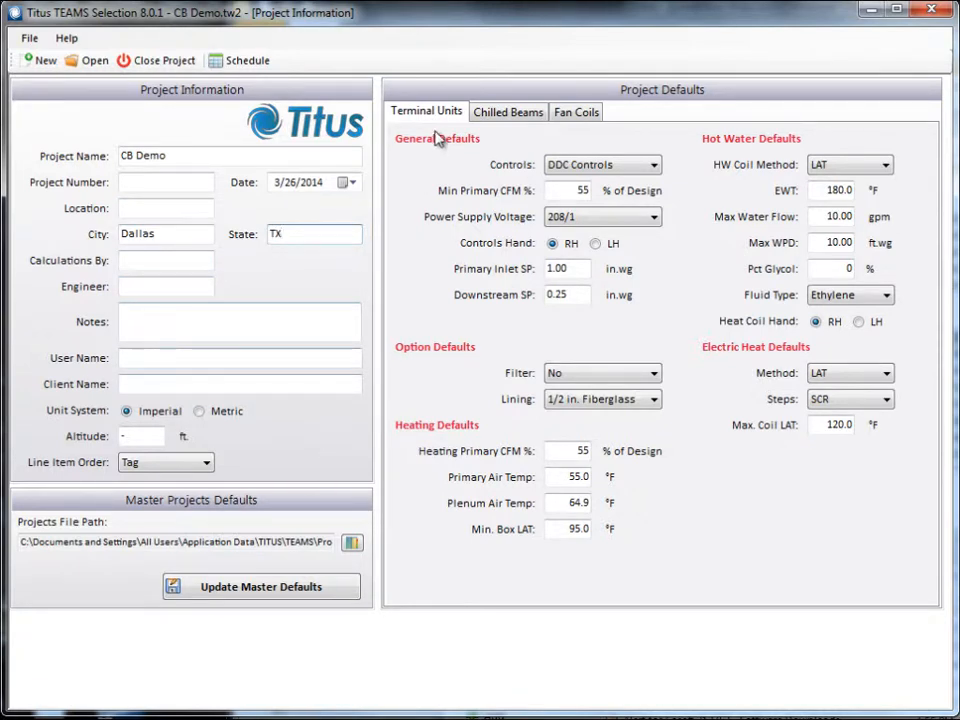
- Review the project defaults for chilled beams and fan coils
left_click(491, 115)
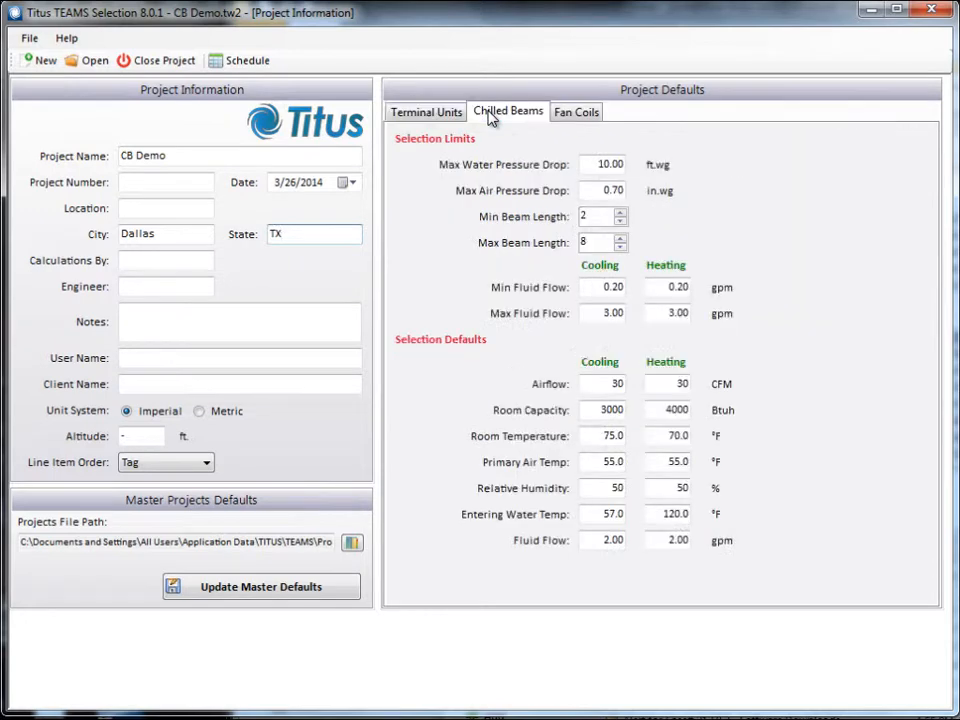
left_click(578, 114)
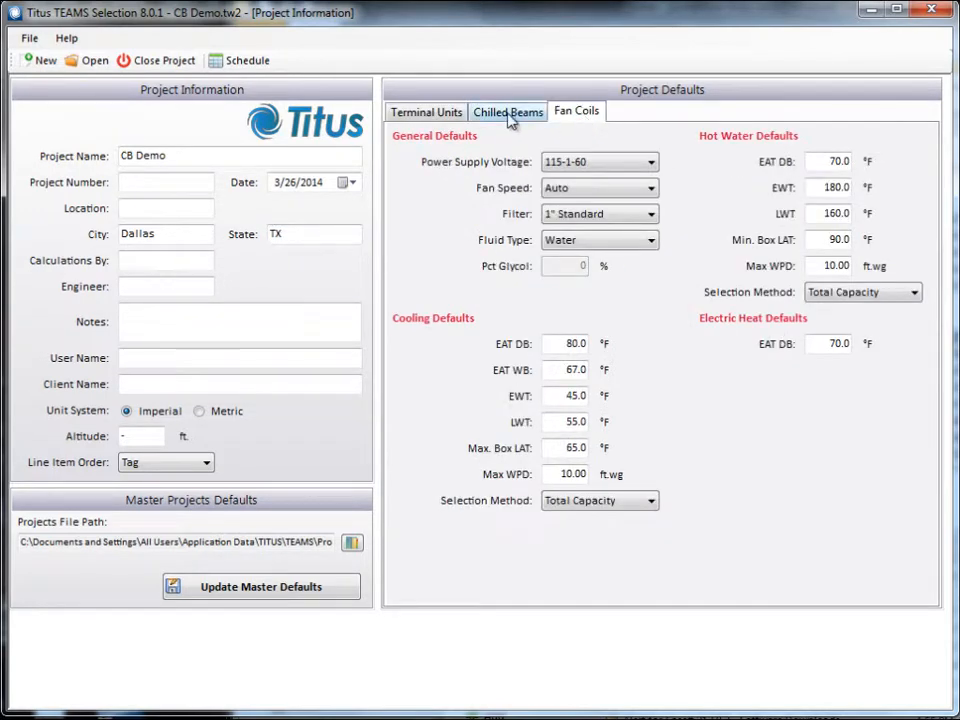
left_click(503, 118)
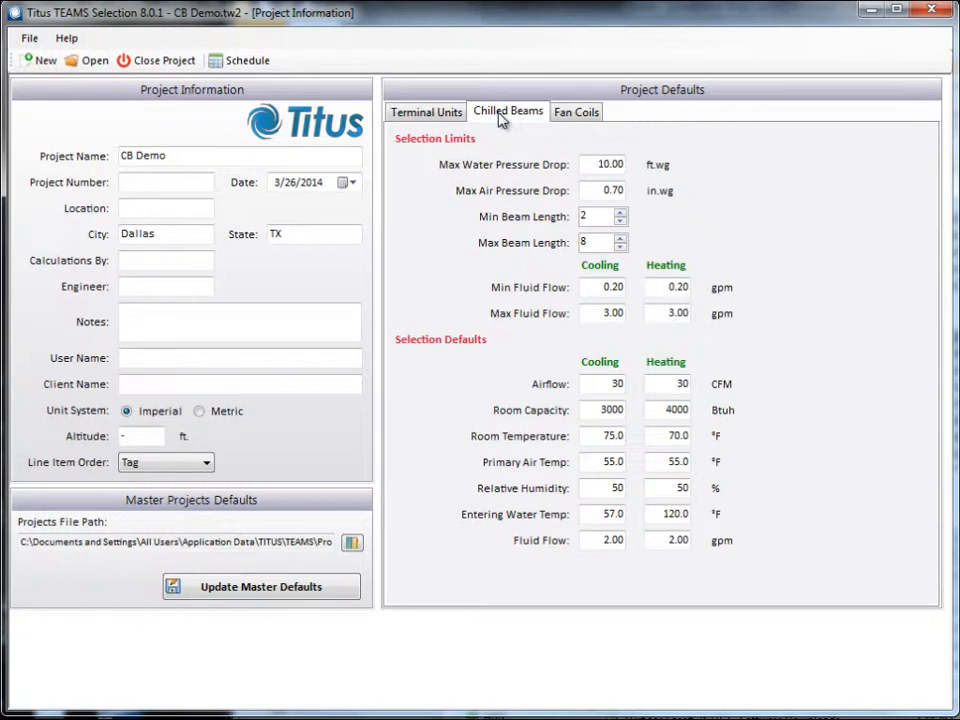
- Open the project schedule for the CB product type and add a new room to it
left_click(228, 62)
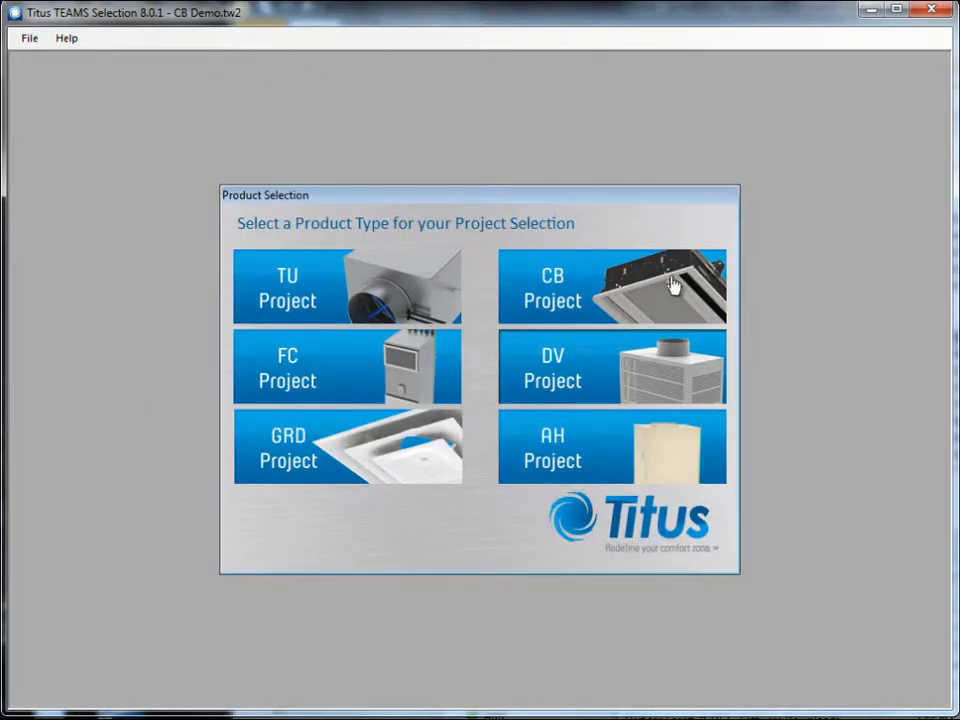
left_click(609, 283)
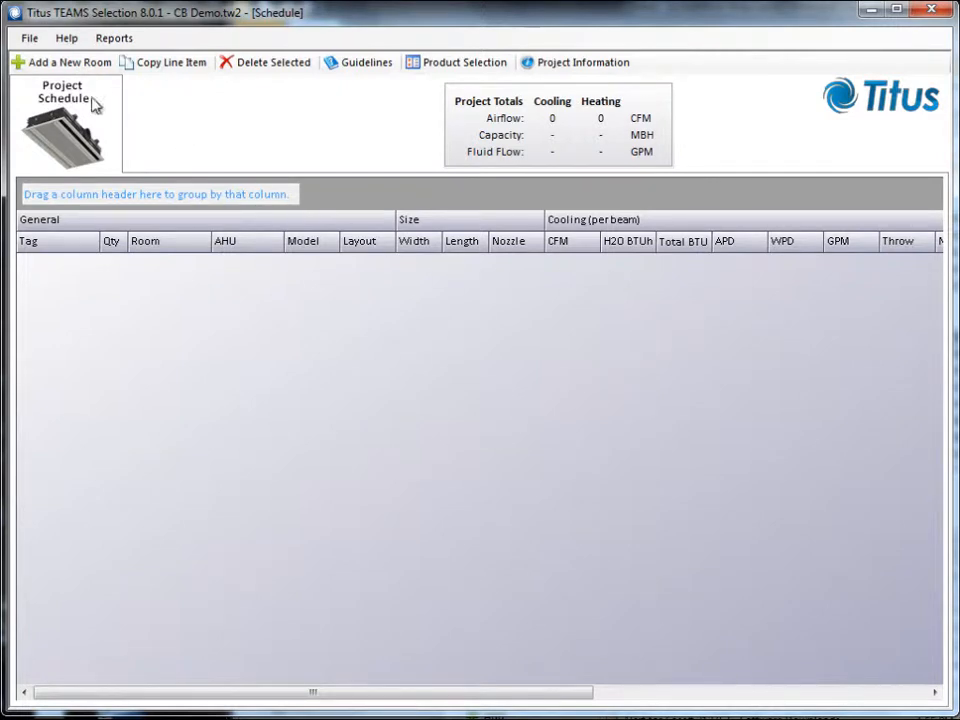
left_click(68, 66)
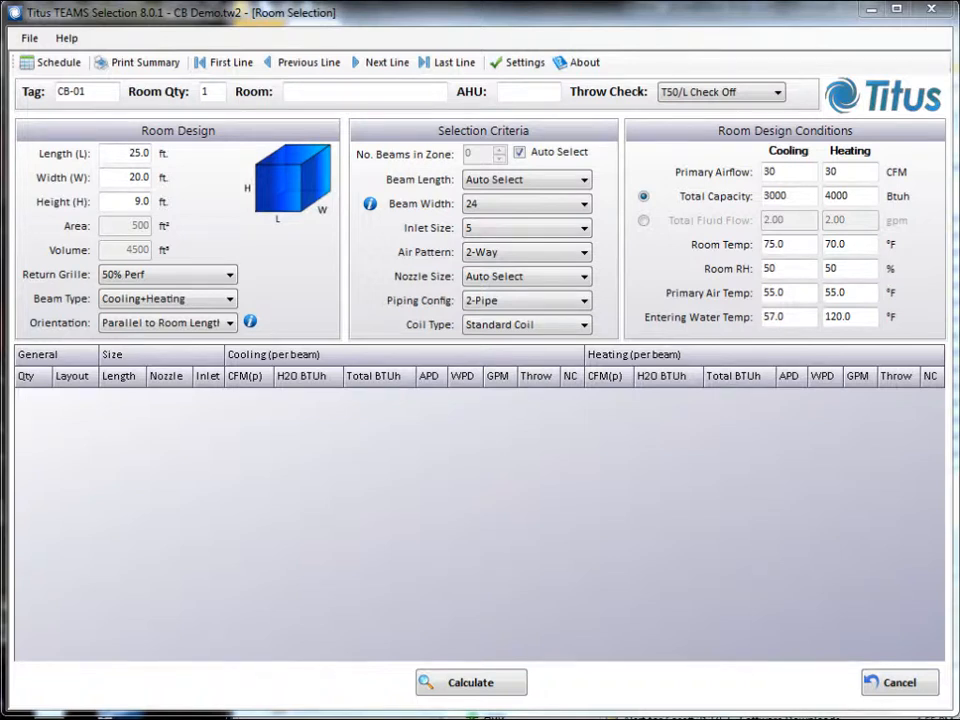
- Set the room dimensions to 60 ft long, 40 ft wide and 10 ft high
double_click(130, 154)
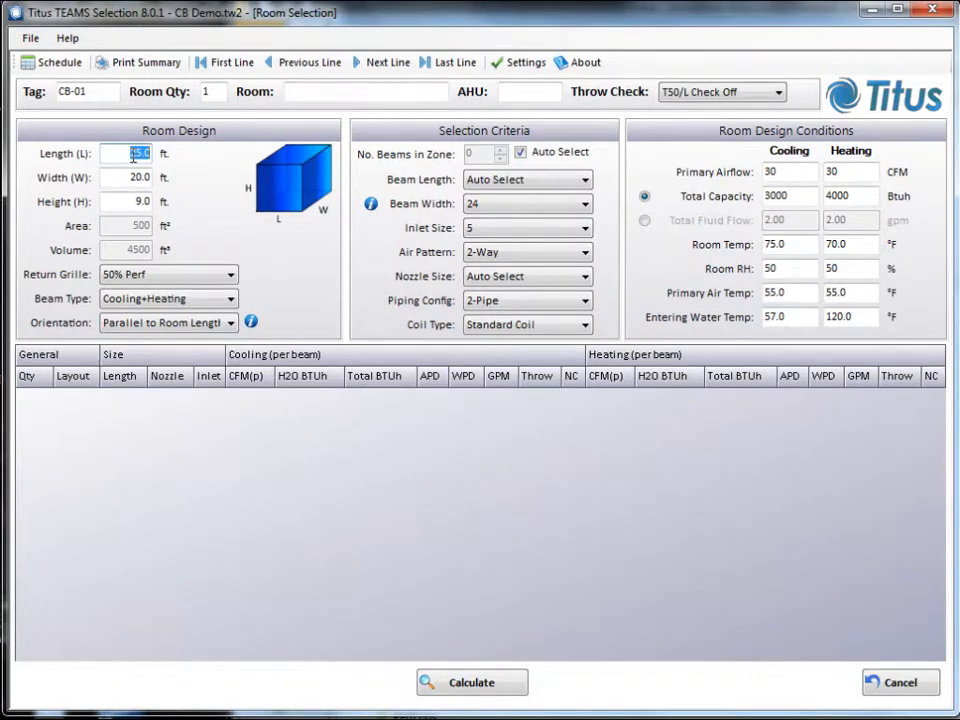
type("60")
key("Tab")
type("40")
key("Tab")
type("1")
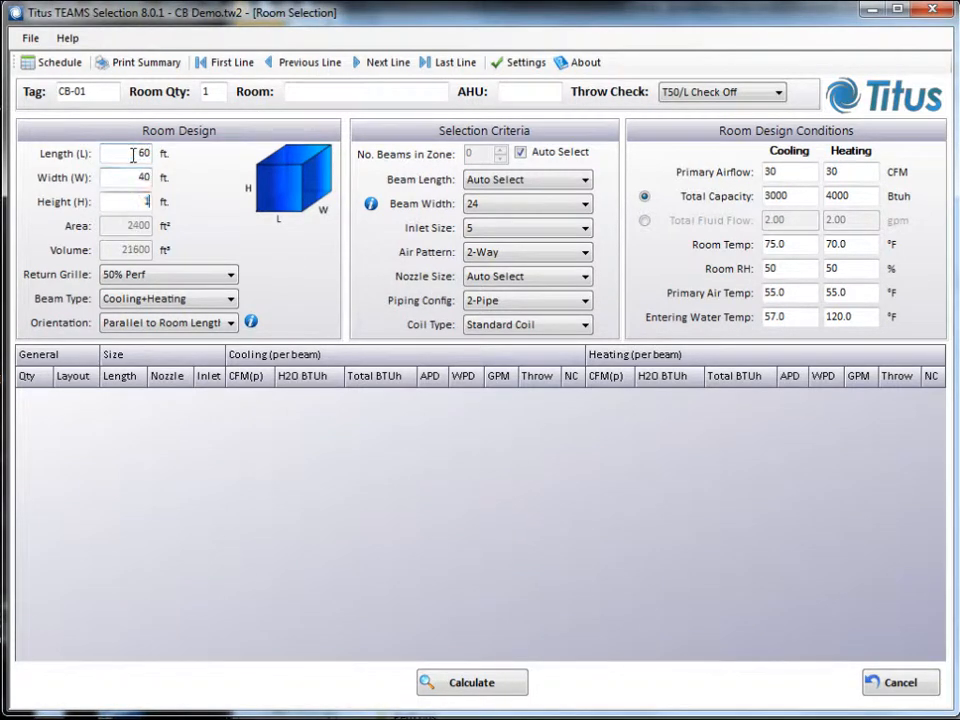
type("0")
key("Tab")
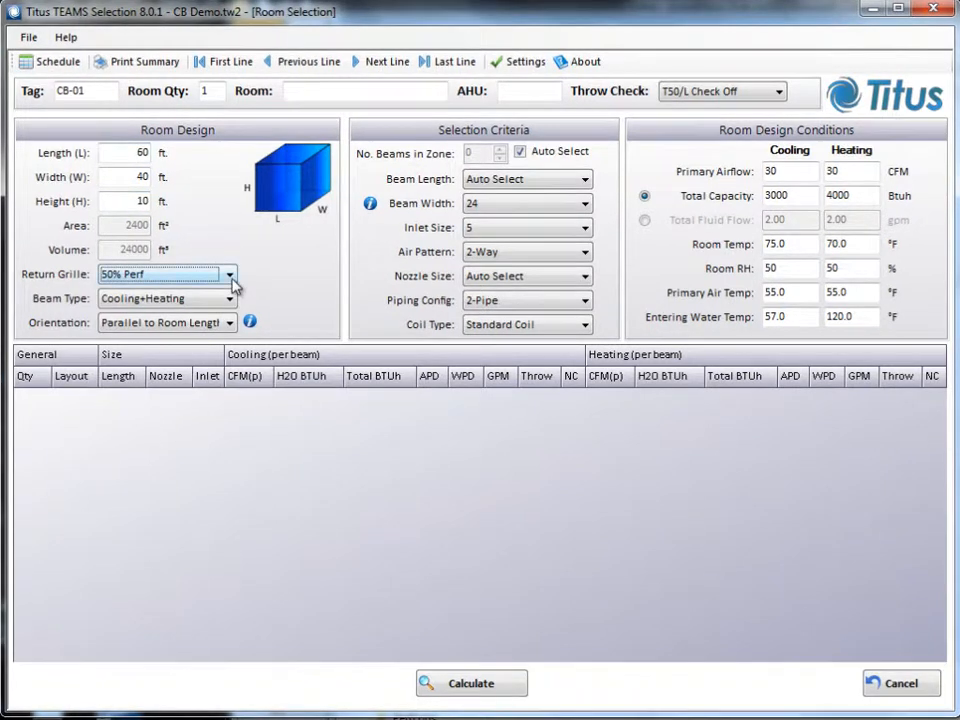
- Check the available return grille, beam type and orientation options in the room design, keeping the current choices
left_click(229, 276)
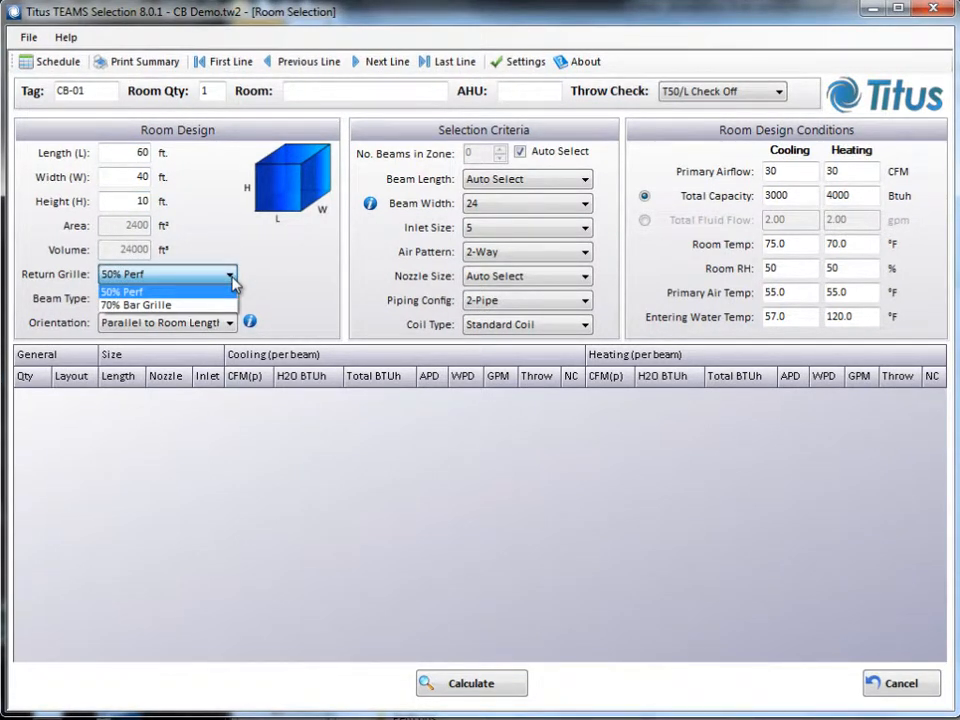
left_click(233, 287)
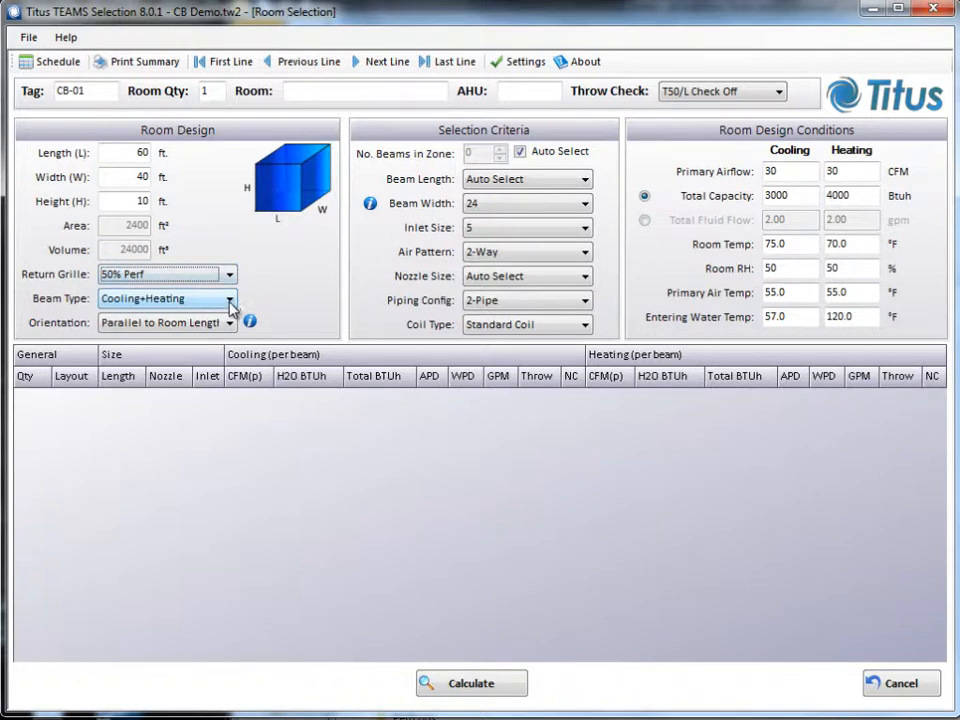
left_click(229, 300)
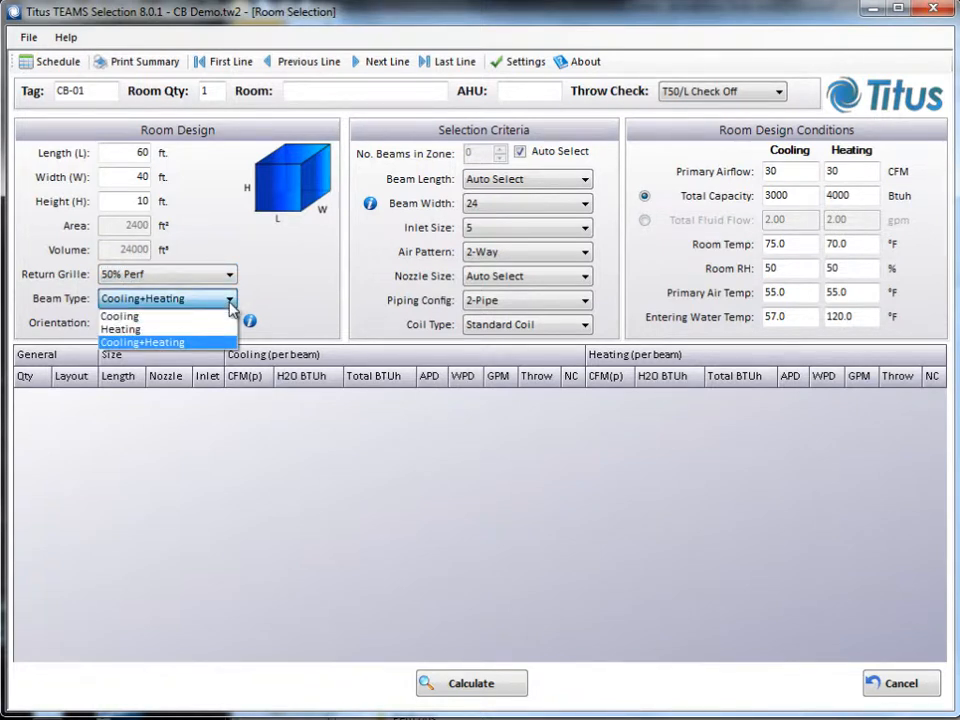
left_click(230, 305)
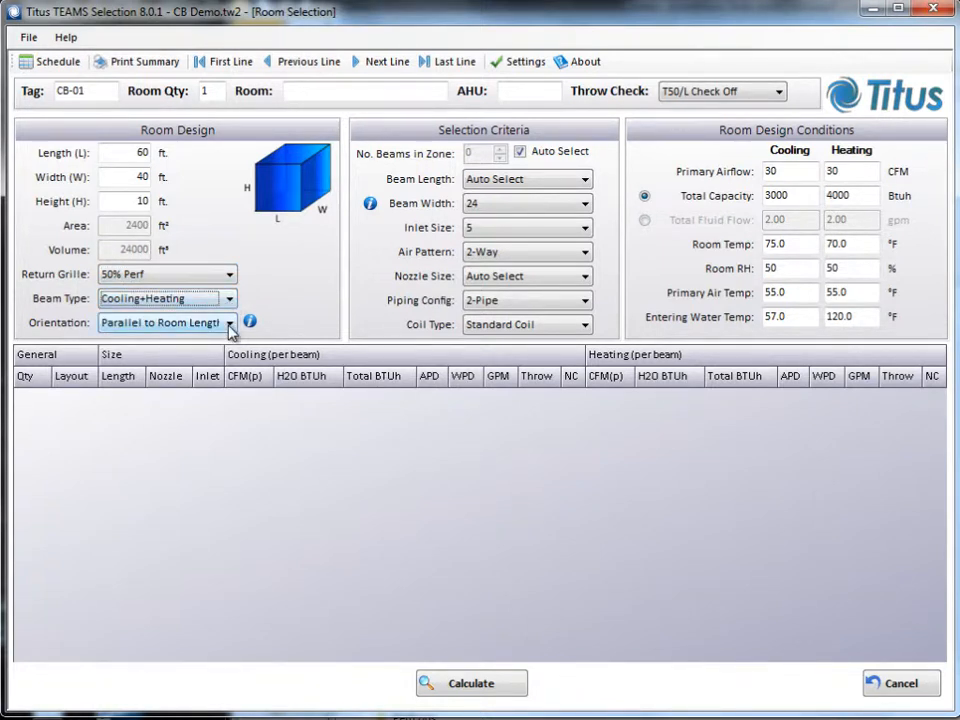
left_click(229, 323)
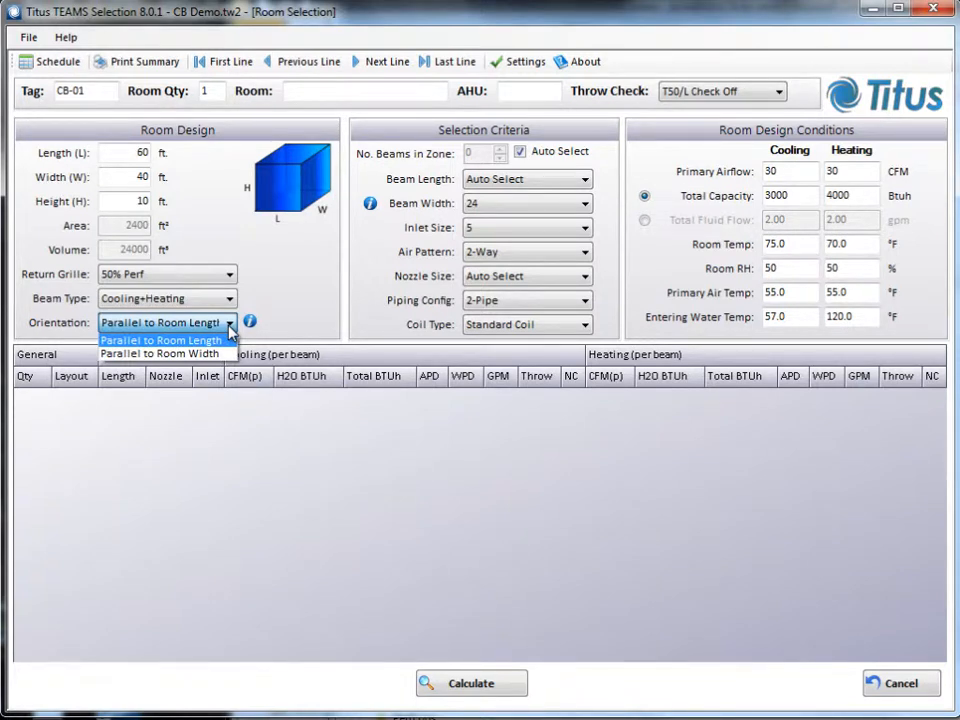
left_click(229, 326)
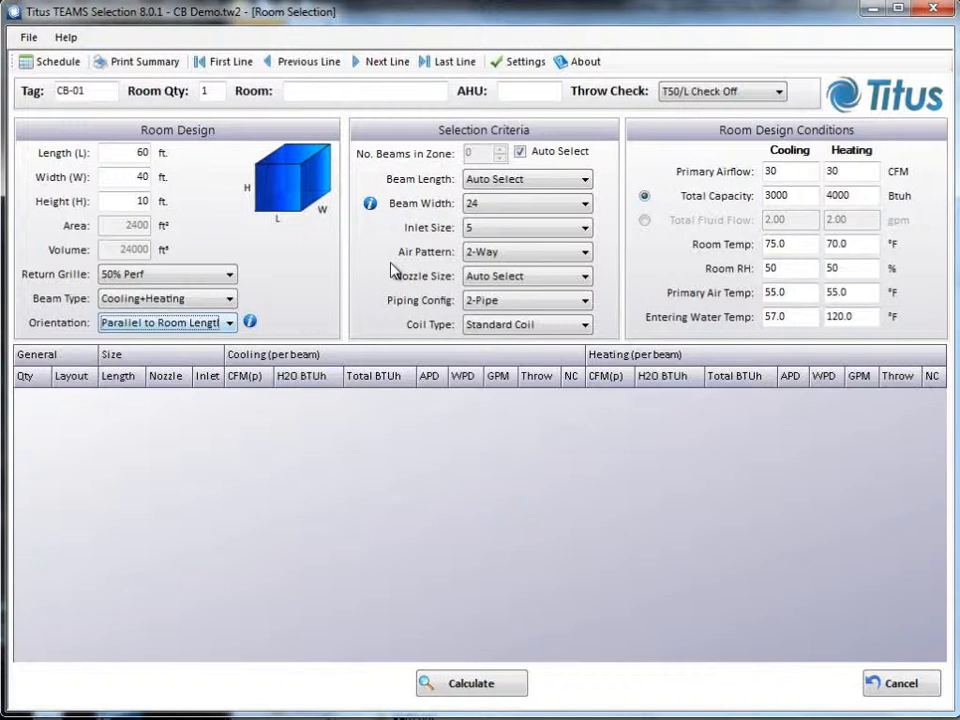
- Check the selection criteria options from beam length and width through inlet, air pattern, nozzle, piping and coil type, keeping the current choices
left_click(586, 180)
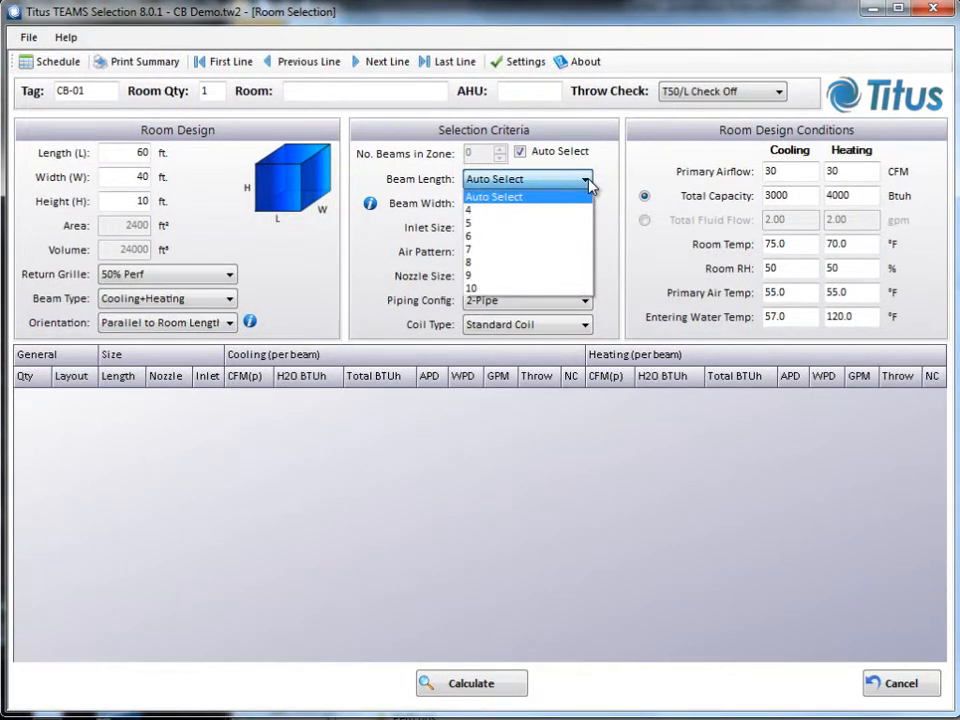
left_click(586, 180)
left_click(586, 204)
left_click(586, 206)
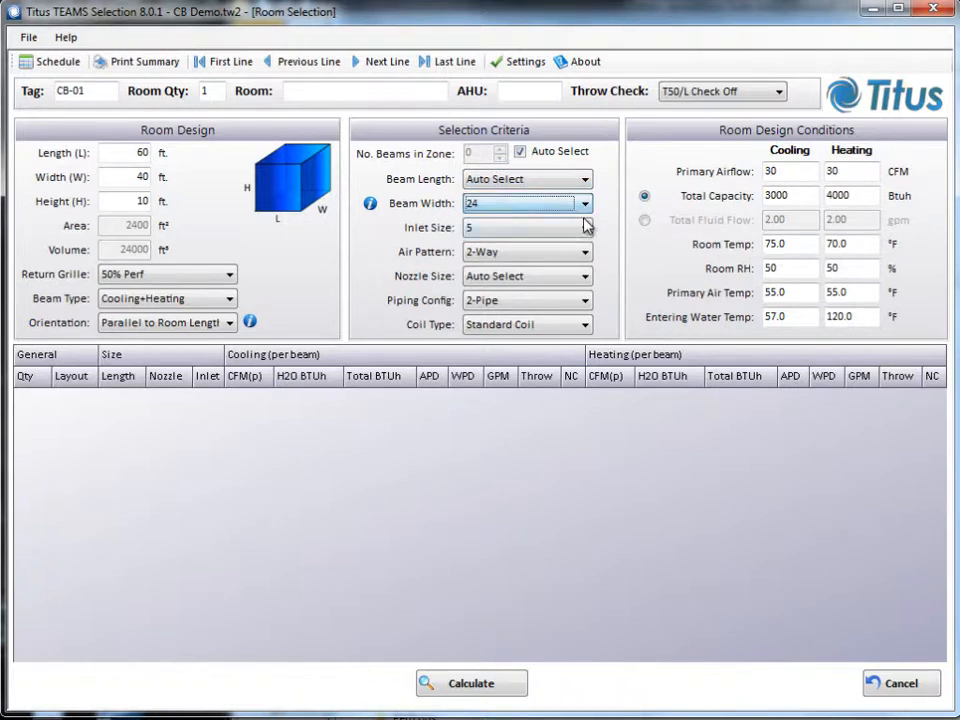
left_click(586, 229)
left_click(586, 233)
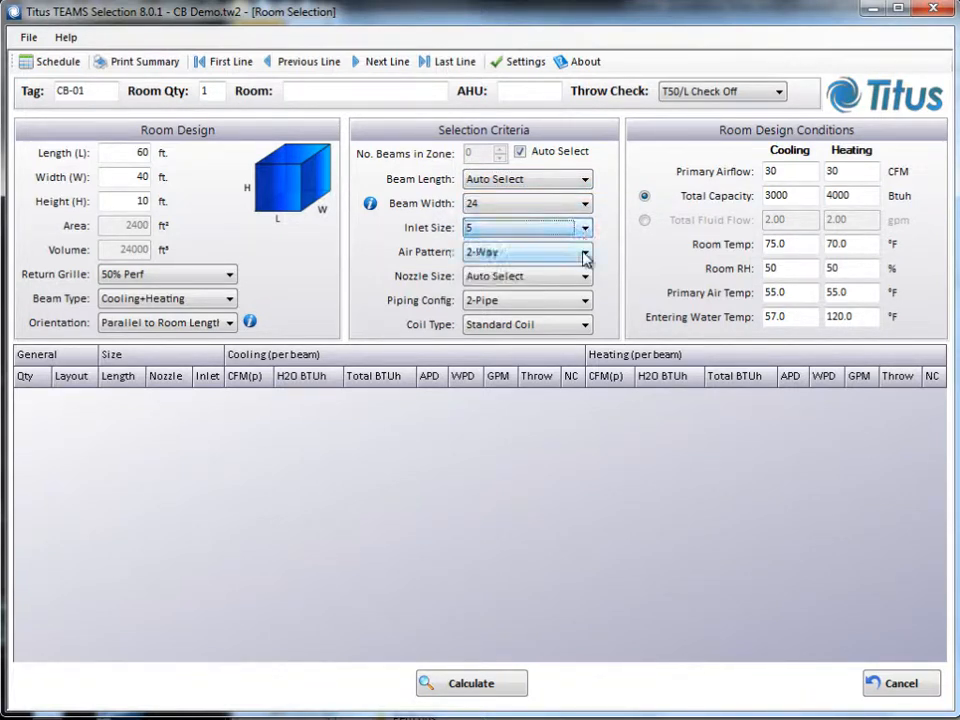
left_click(584, 253)
left_click(586, 272)
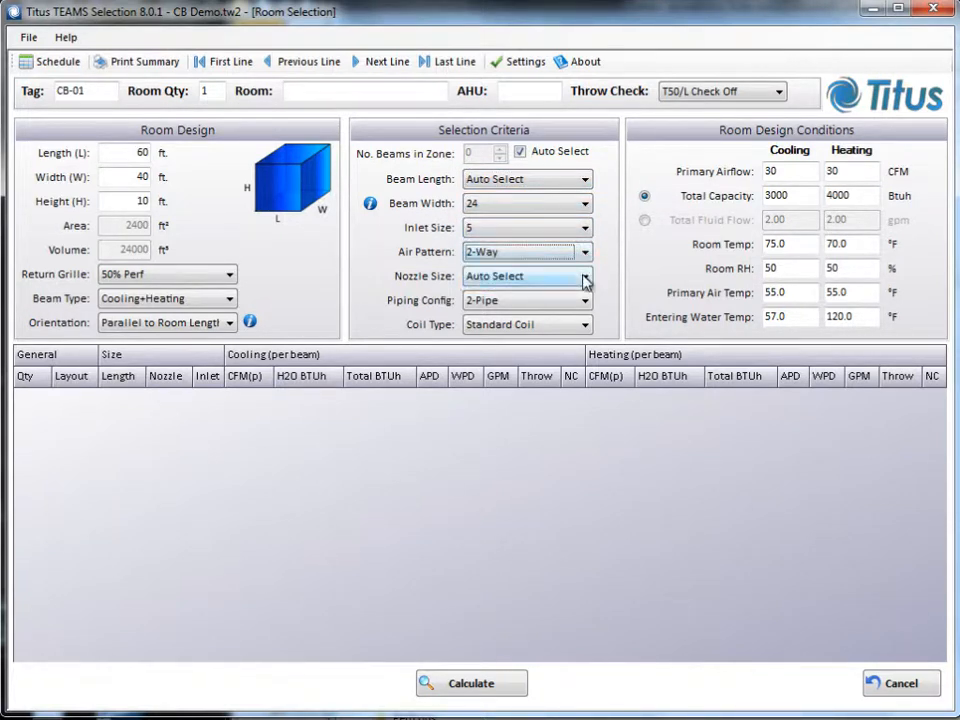
left_click(585, 278)
left_click(586, 296)
left_click(586, 299)
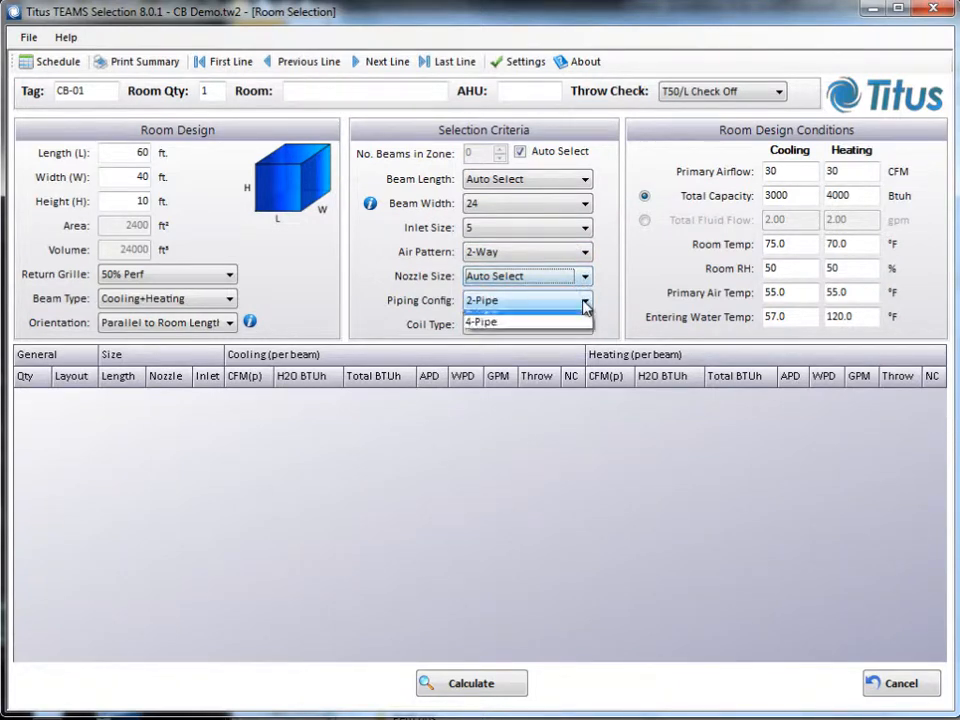
left_click(585, 312)
left_click(586, 329)
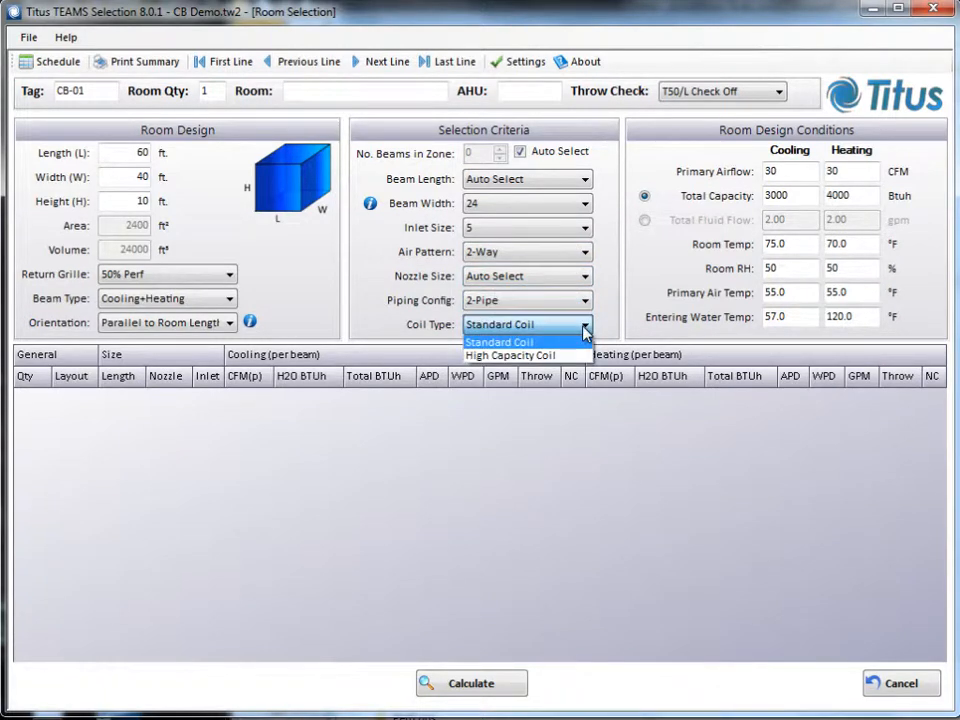
left_click(585, 330)
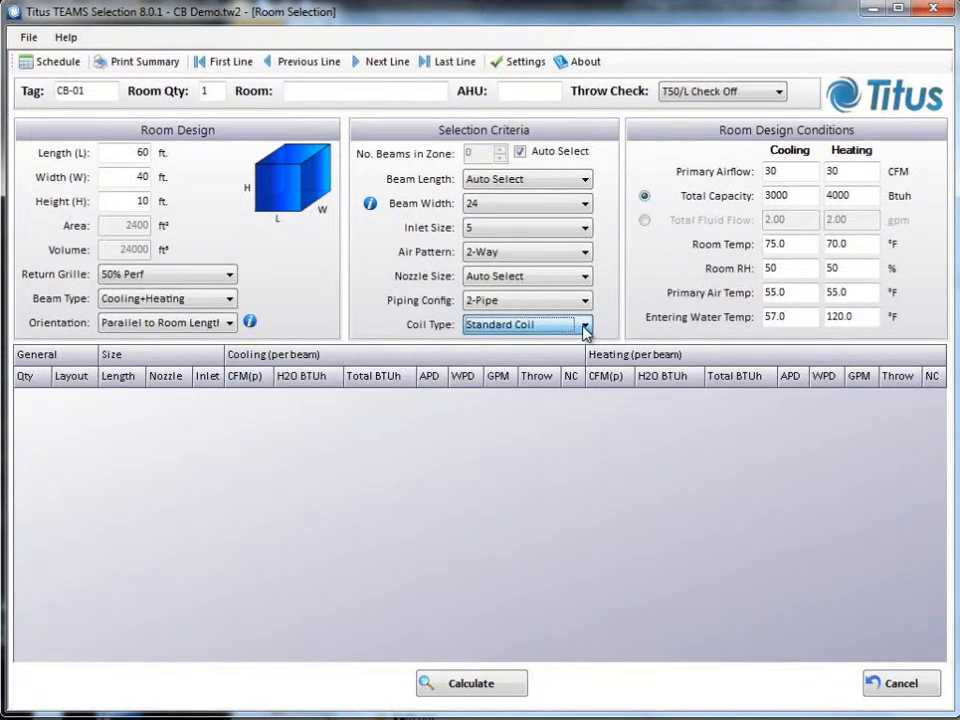
- Set the primary airflow to 870 CFM and both cooling and heating total capacities to 32640 Btuh, then calculate the beam selections
double_click(800, 173)
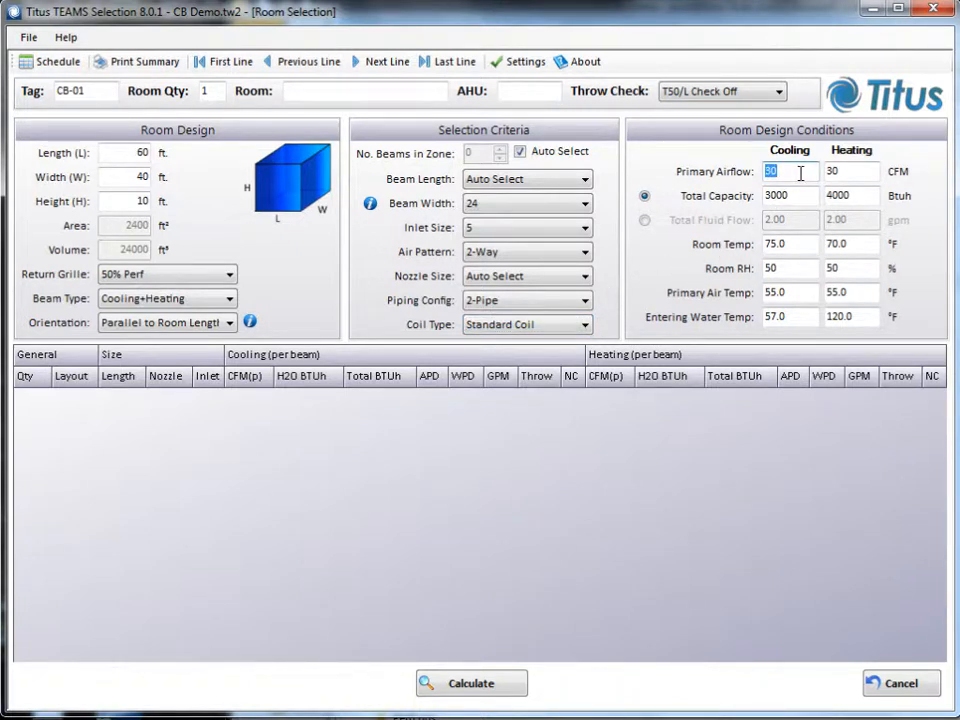
type("870")
key("Tab")
type("32640")
key("Tab")
type("32640")
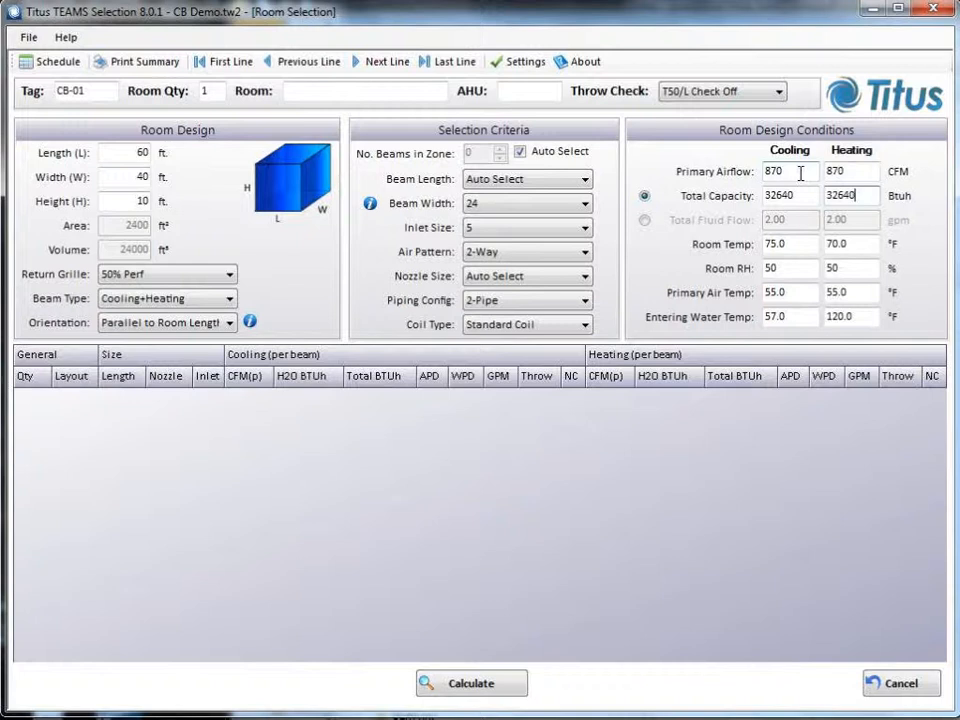
key("Tab")
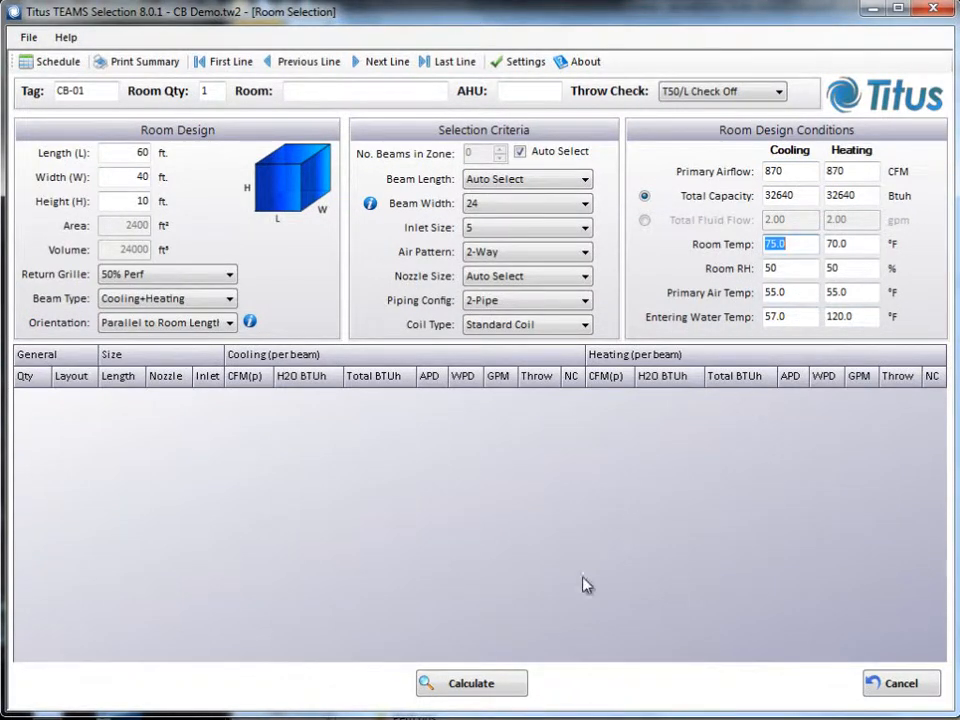
left_click(515, 686)
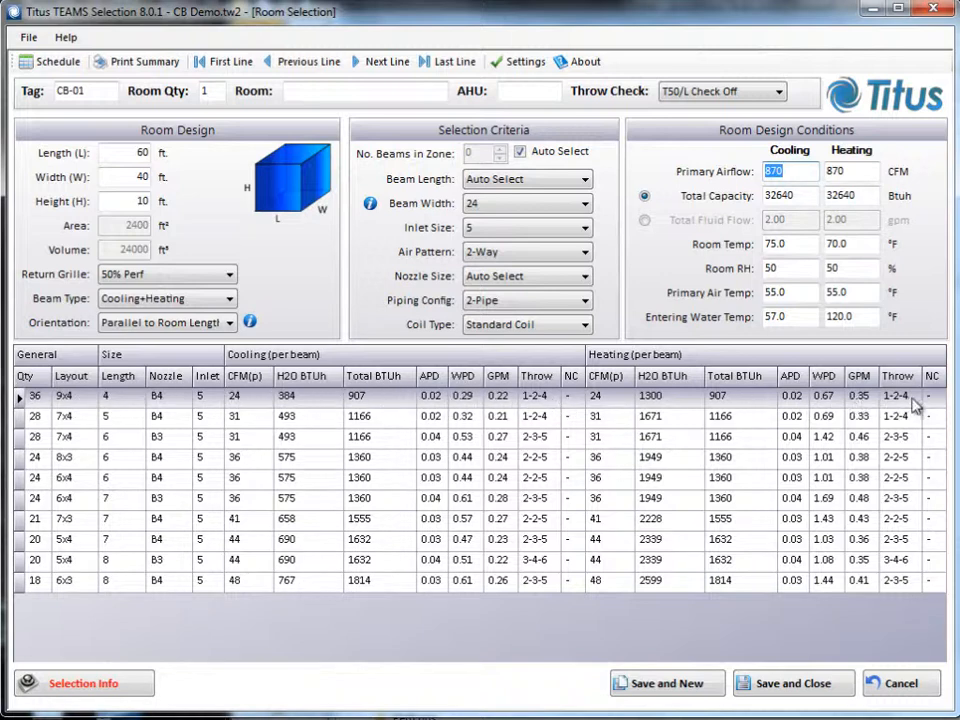
- Change the beam orientation to Parallel to Room Width and recalculate the selections
left_click(212, 322)
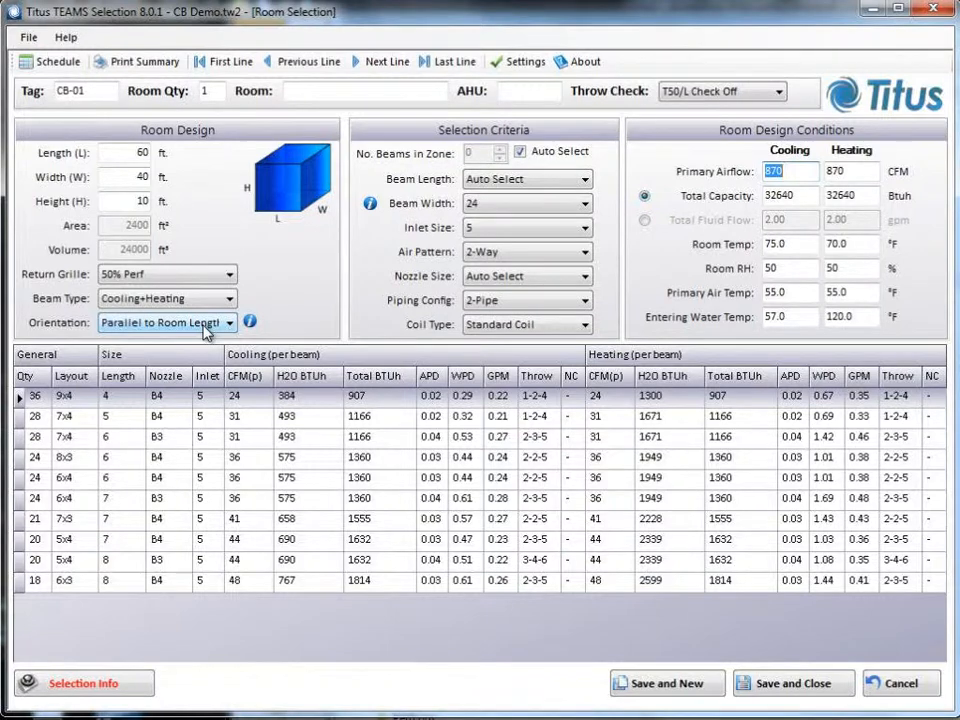
left_click(204, 325)
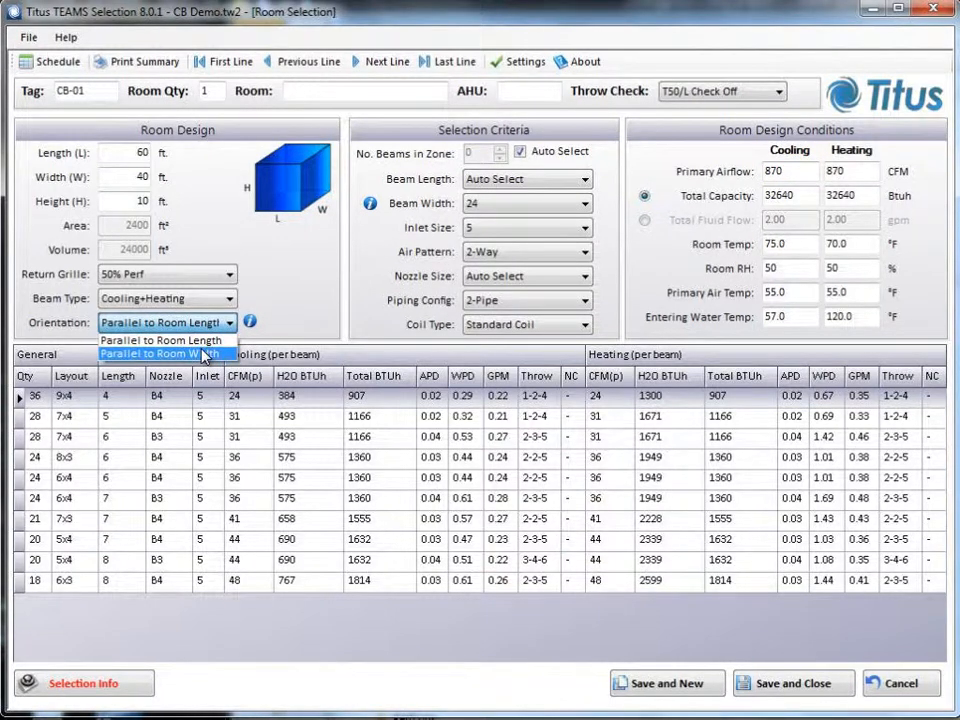
left_click(205, 355)
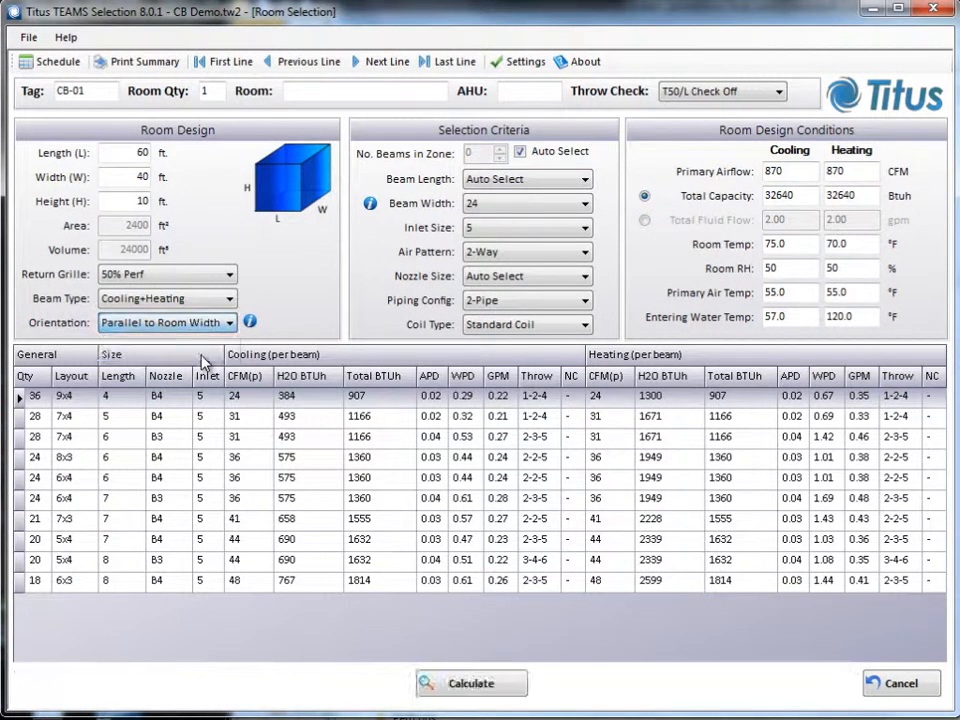
left_click(455, 685)
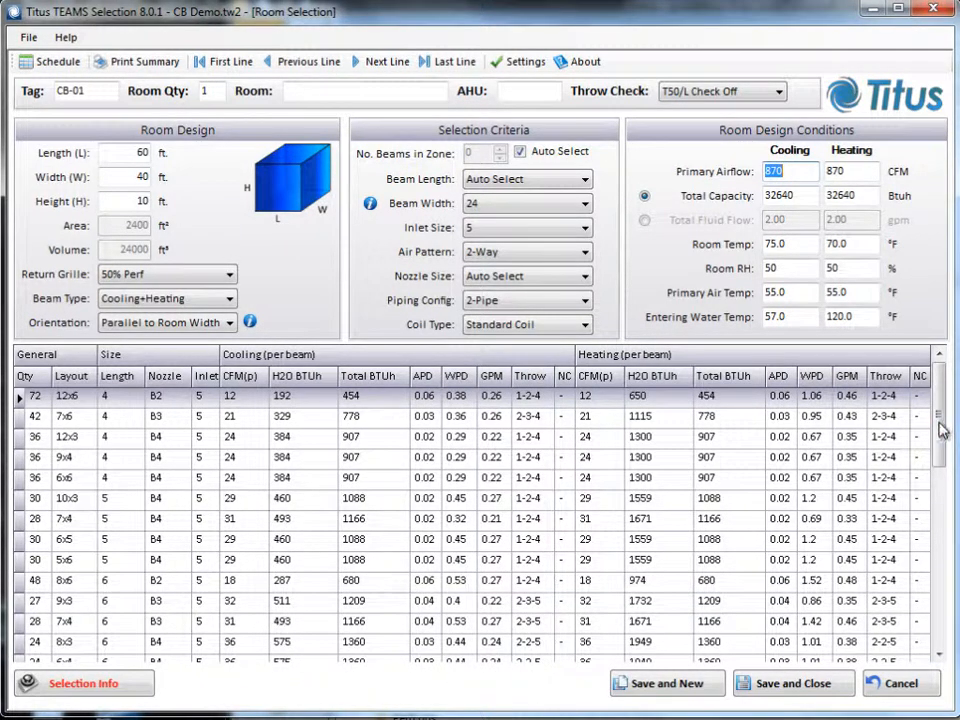
- Set the beam orientation back to Parallel to Room Length and recalculate the beam selections
mouse_move(940, 430)
left_mouse_down()
mouse_move(950, 622)
mouse_move(944, 420)
left_mouse_up()
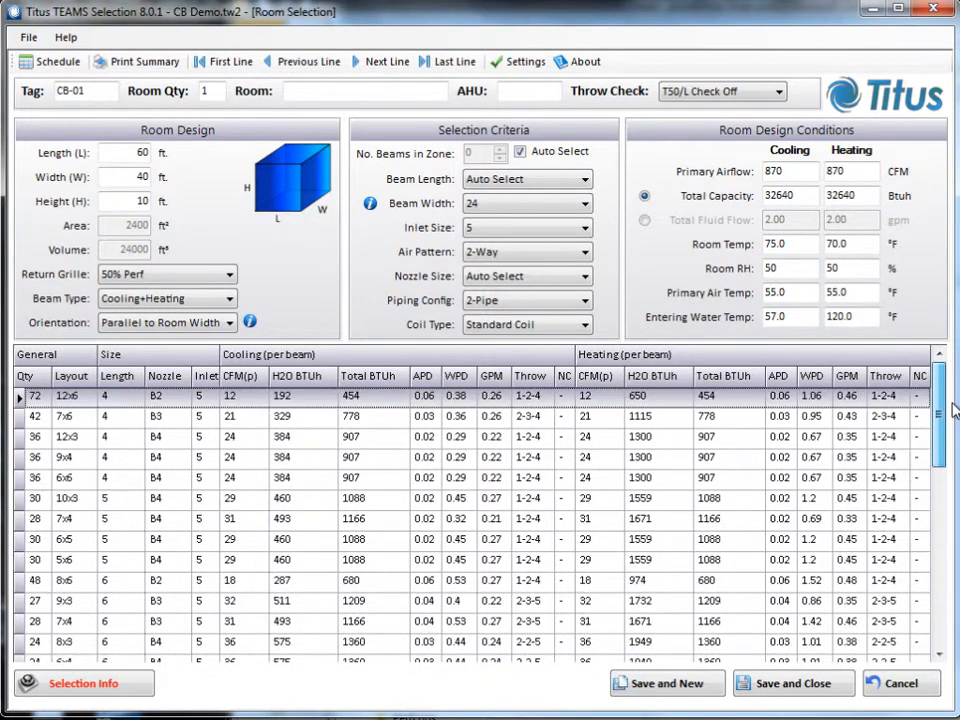
left_click(215, 322)
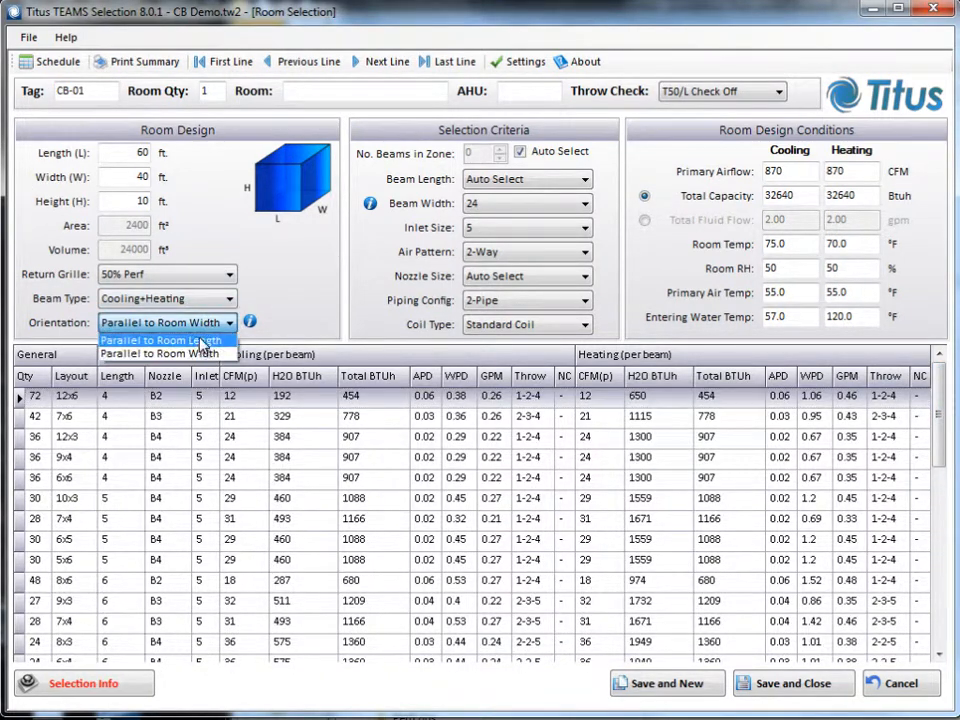
left_click(198, 341)
left_click(482, 688)
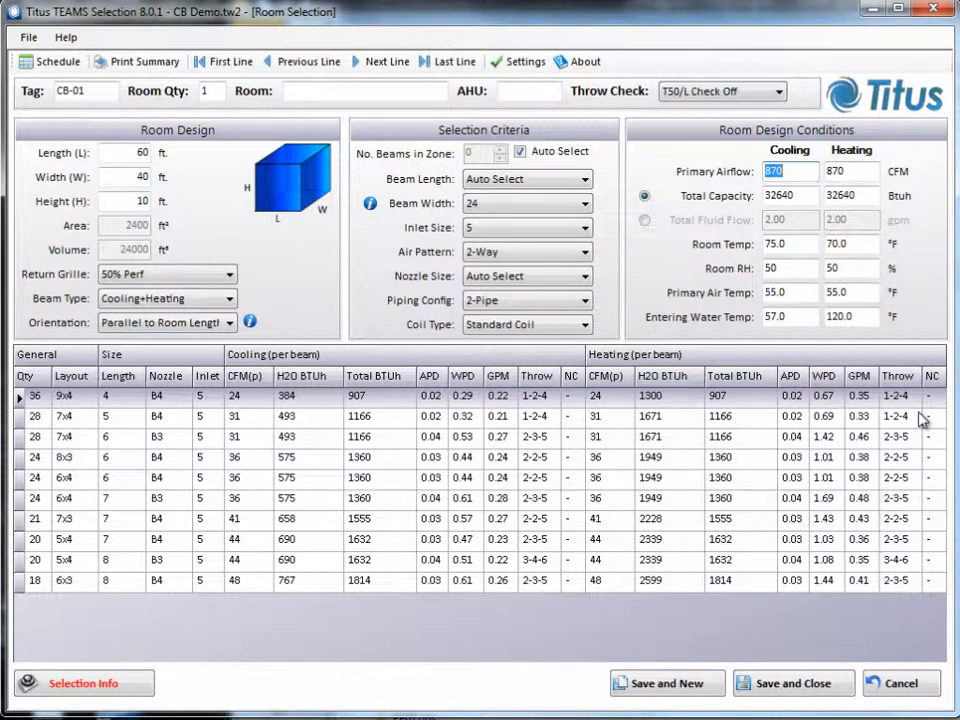
- Choose the 18-beam selection with the 6x3 layout and save the room to the project schedule
left_click(18, 581)
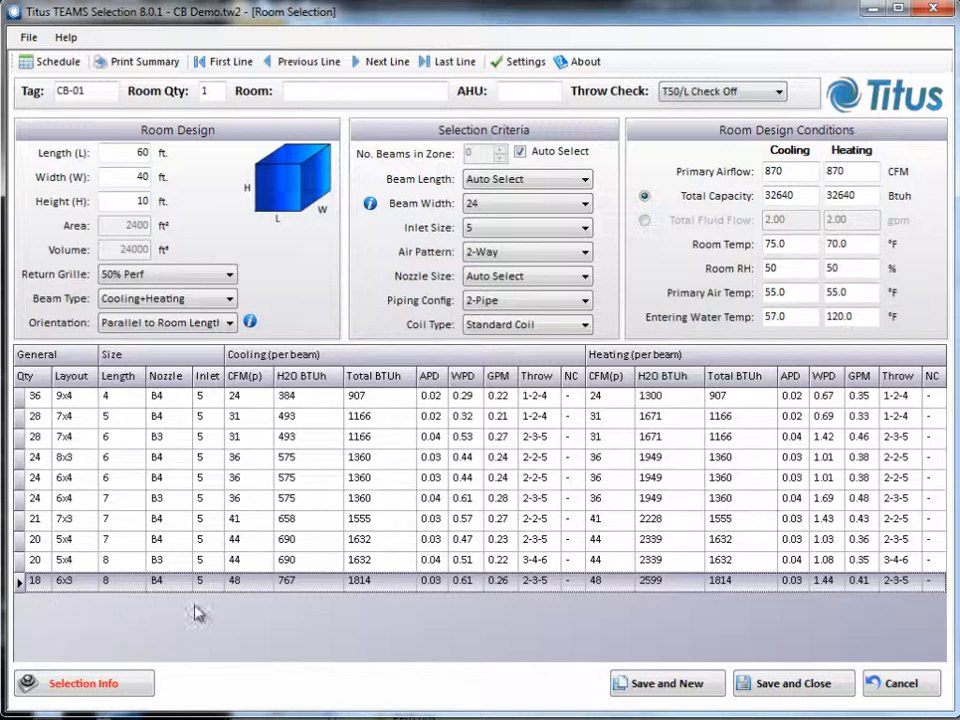
left_click(757, 692)
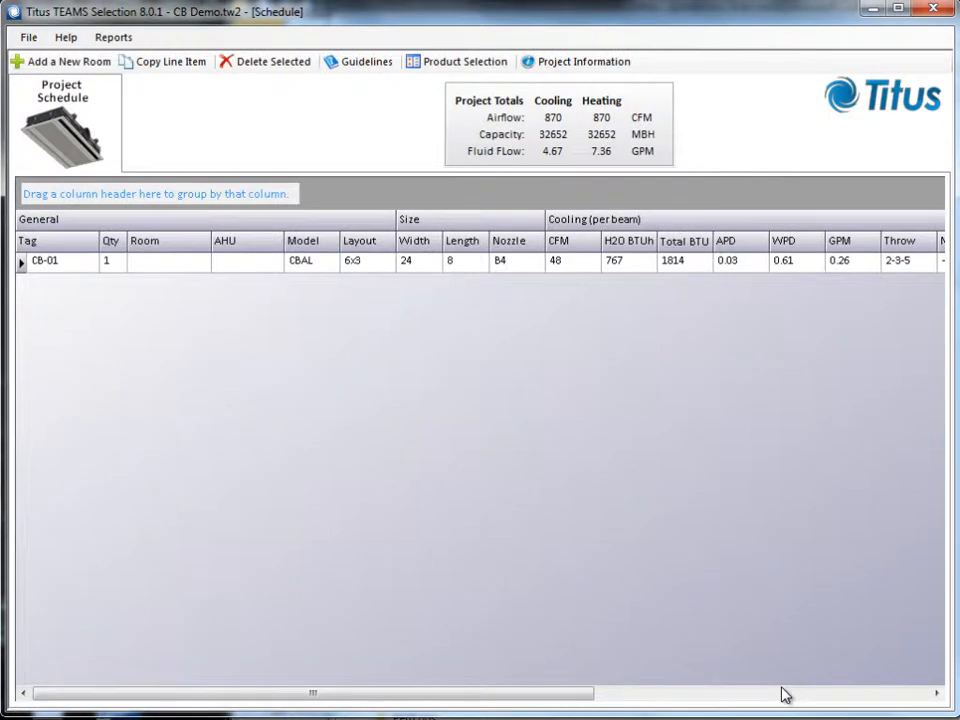
- Duplicate the CB-01 line item into four copies tagged CB-02 to CB-05
left_click(21, 262)
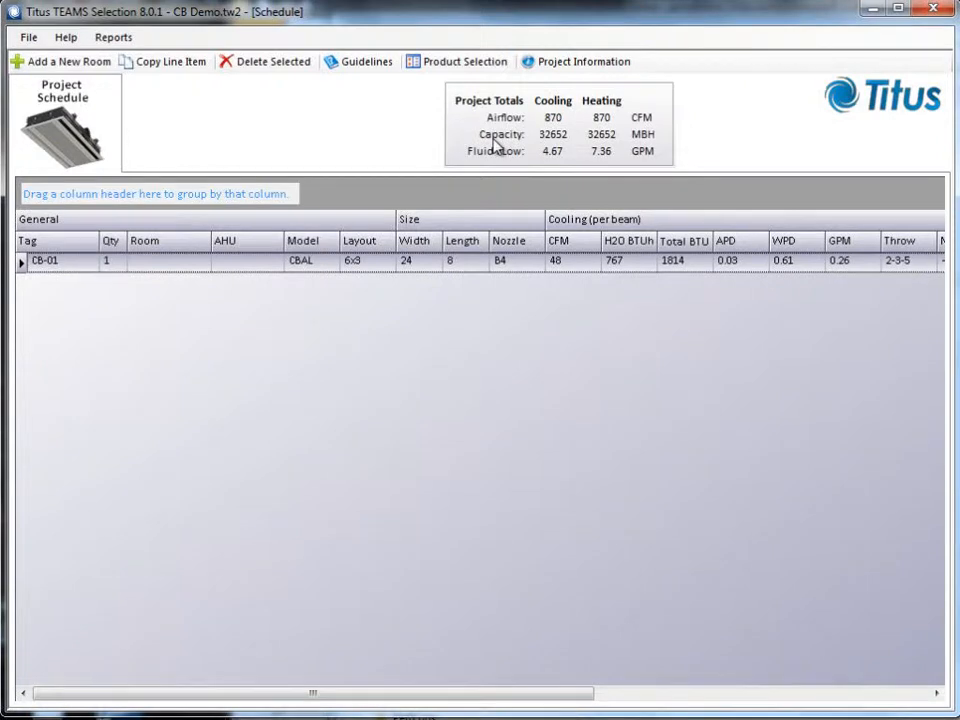
left_click(162, 64)
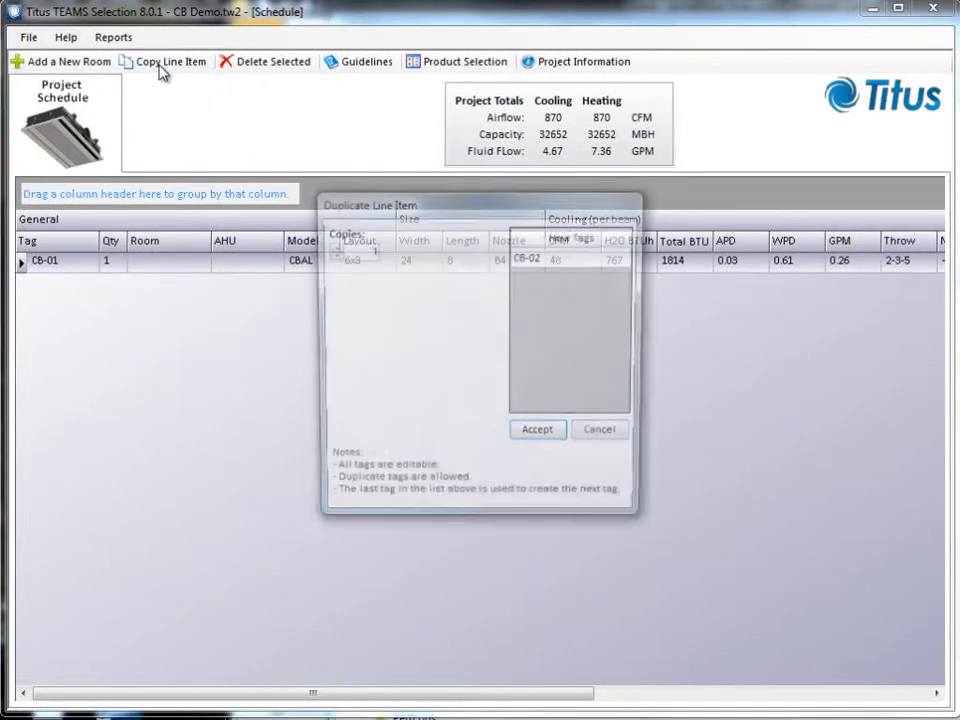
left_click(331, 249)
left_click(331, 248)
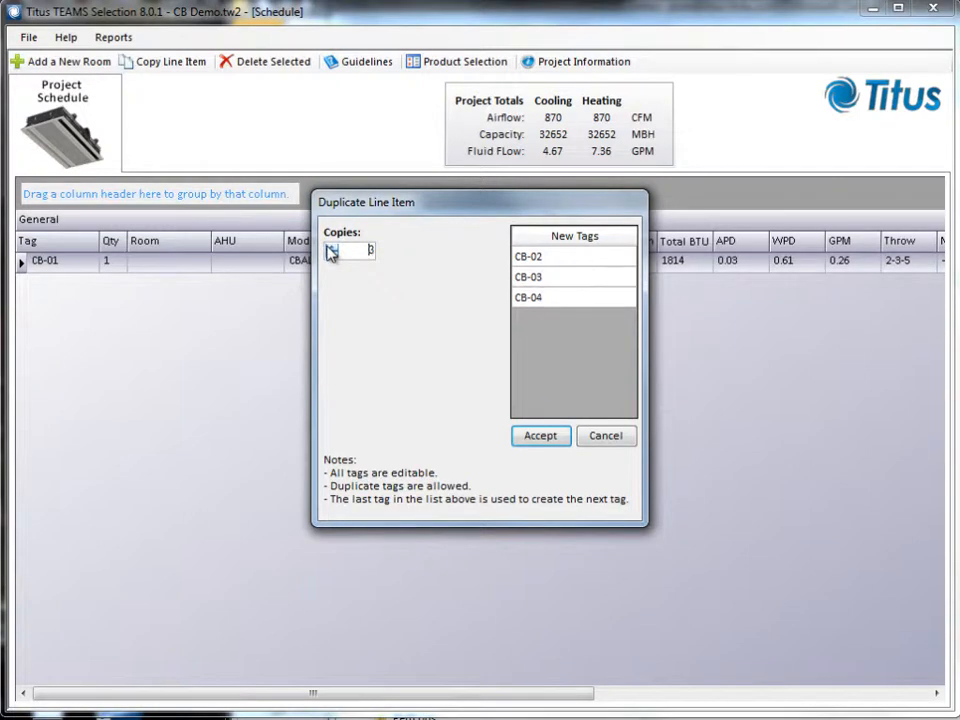
left_click(331, 248)
left_click(558, 440)
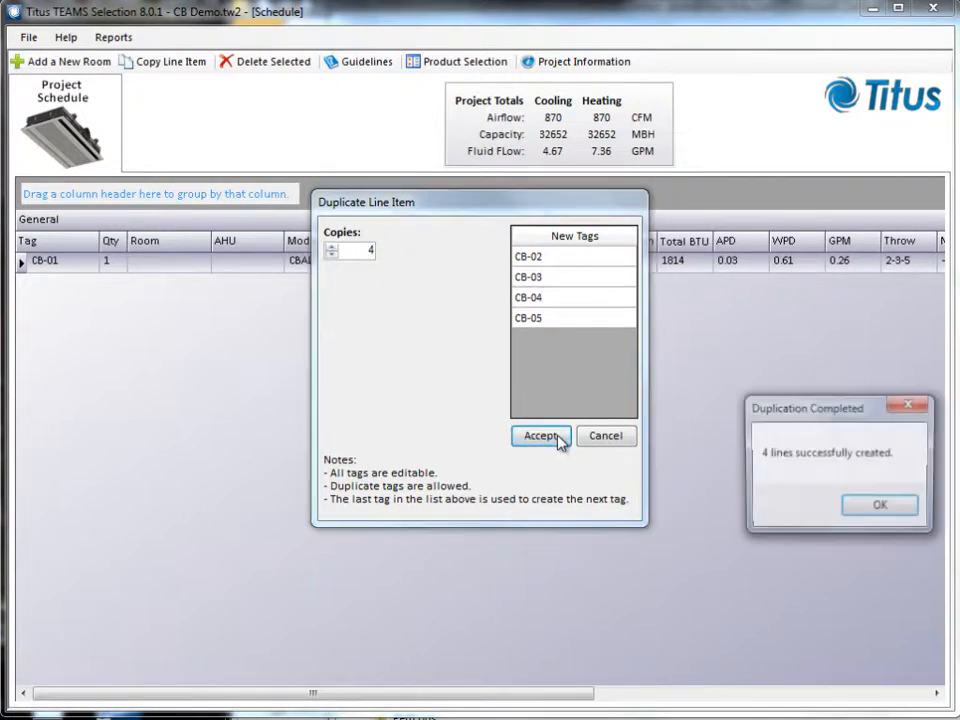
left_click(877, 508)
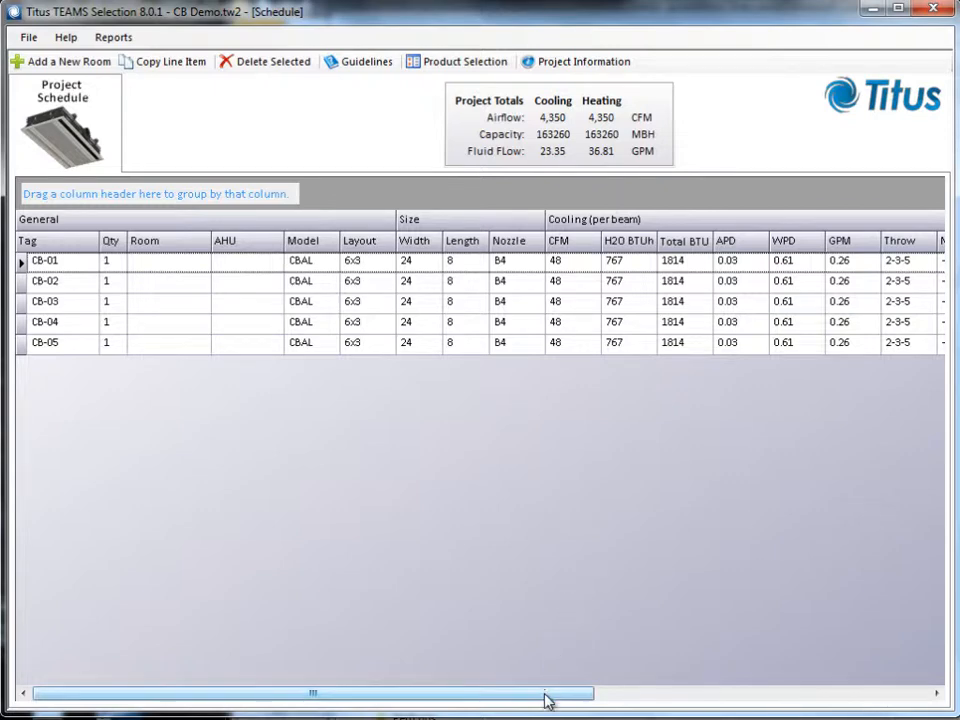
- Launch the Room Schedule report for the project and move the report viewer fully into view
left_click_drag(549, 697, 512, 702)
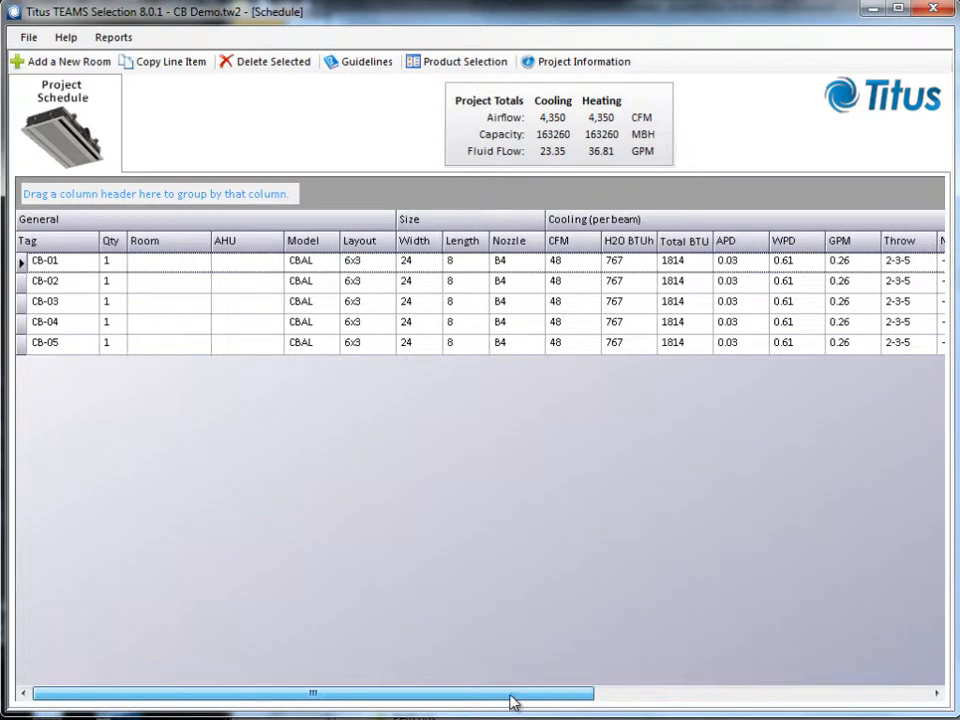
left_click(113, 40)
left_click(128, 60)
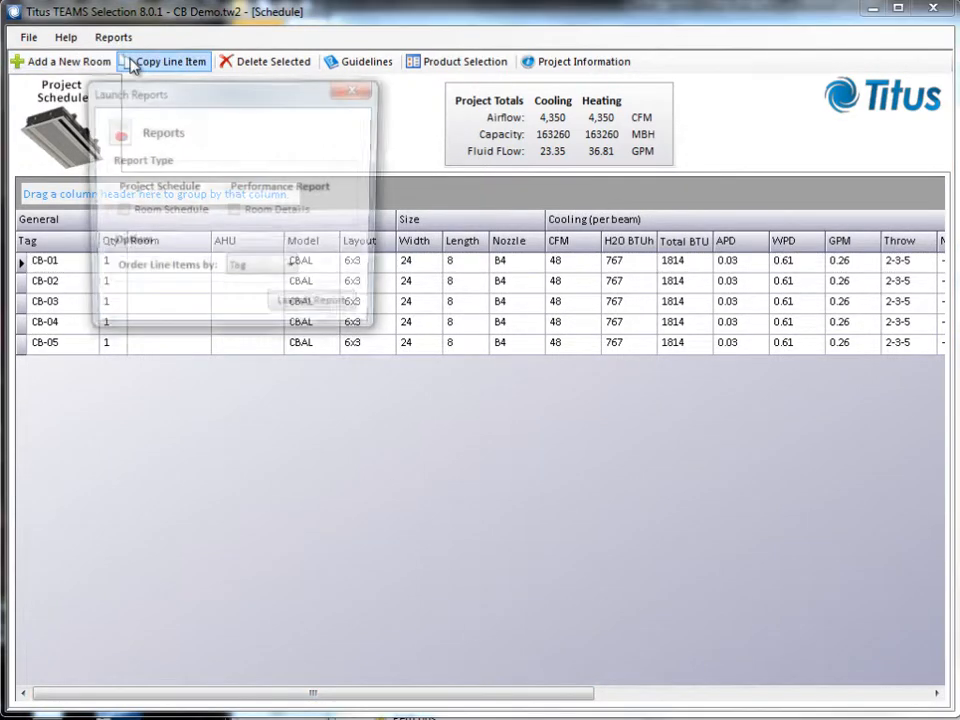
left_click(117, 212)
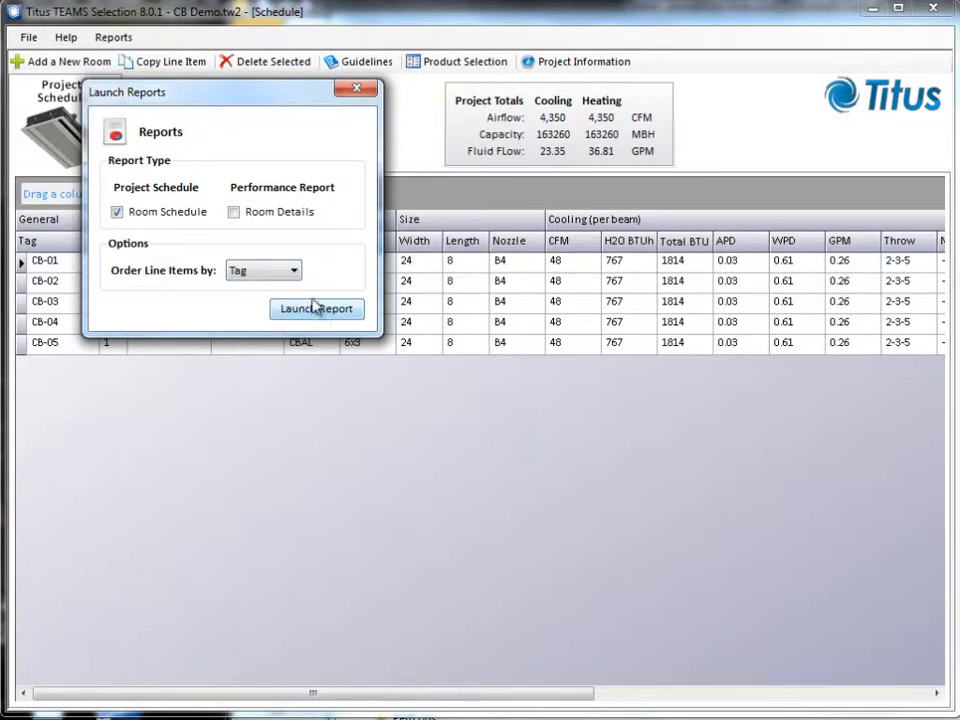
left_click(316, 310)
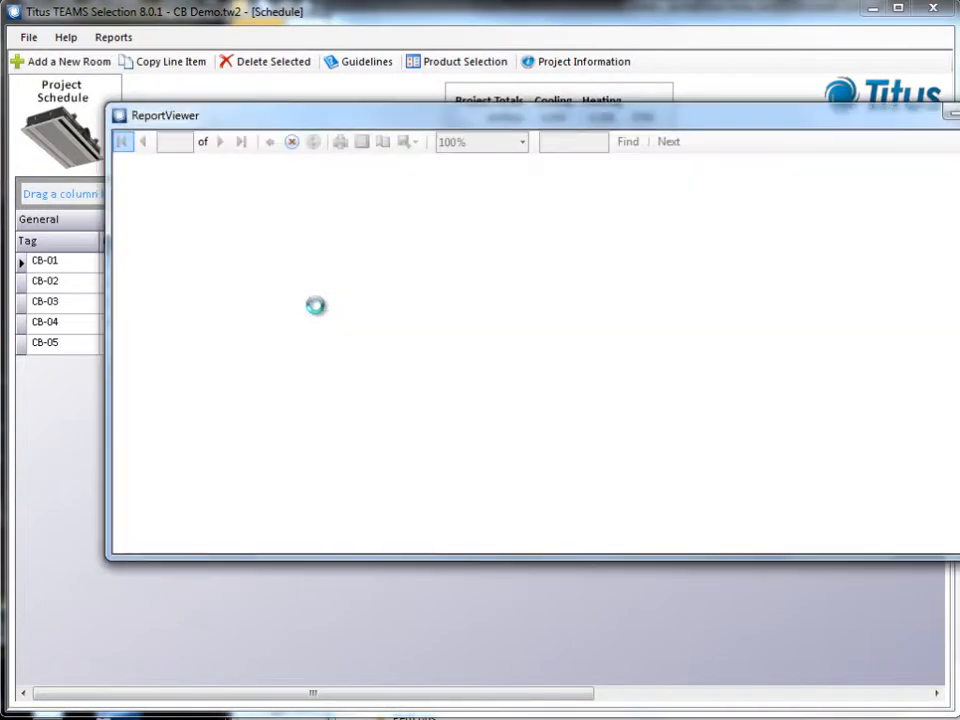
left_click_drag(640, 120, 542, 128)
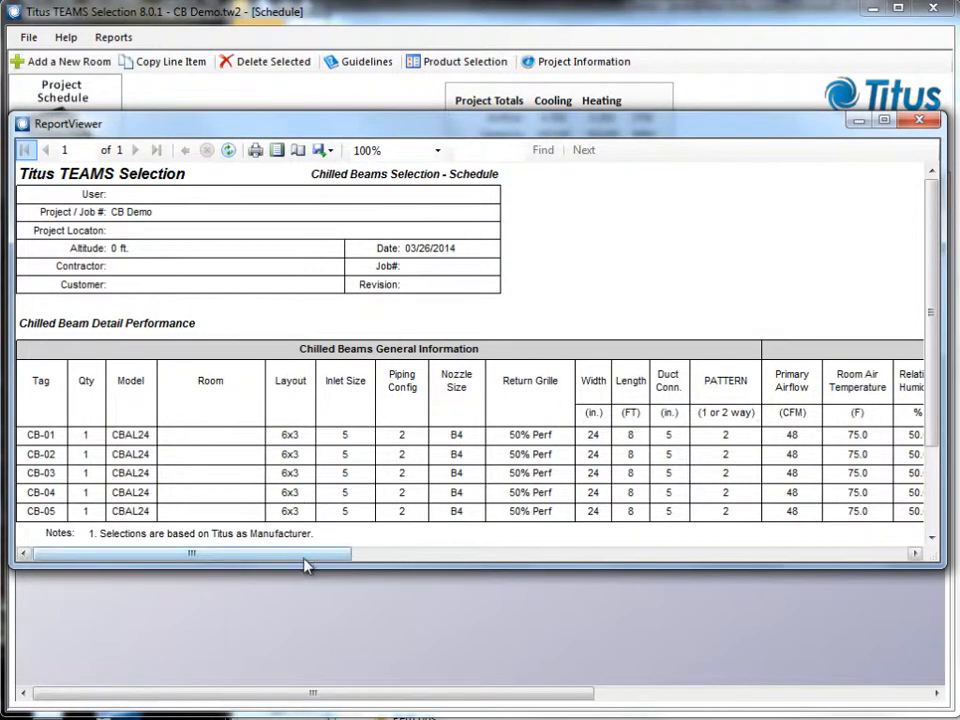
- Look over the schedule report and its available export formats, then close the report without exporting
left_click_drag(308, 562, 268, 544)
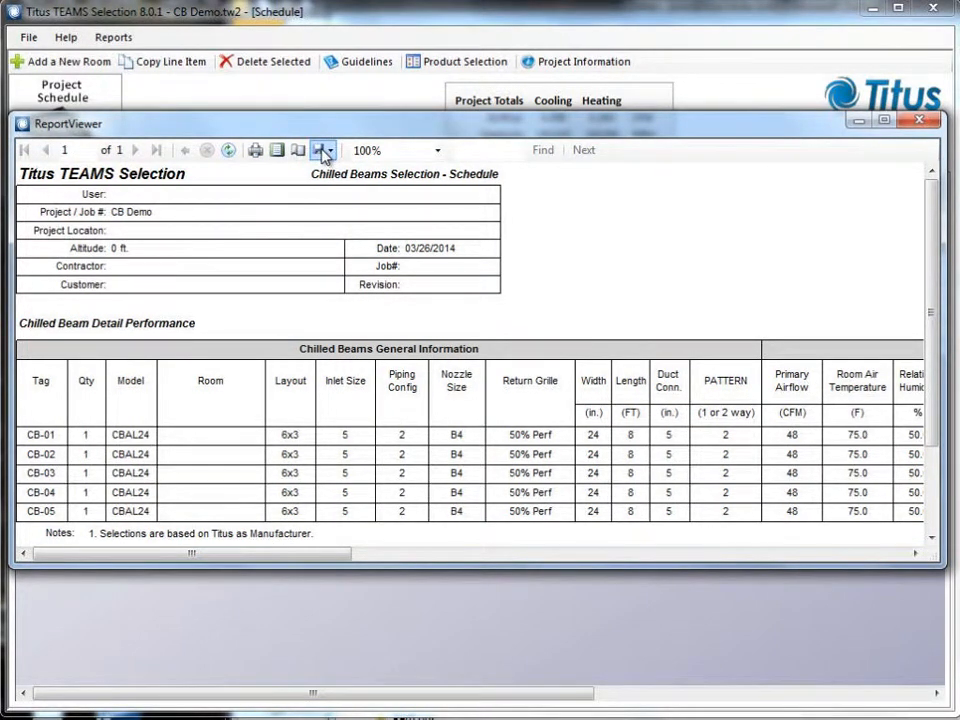
left_click(323, 152)
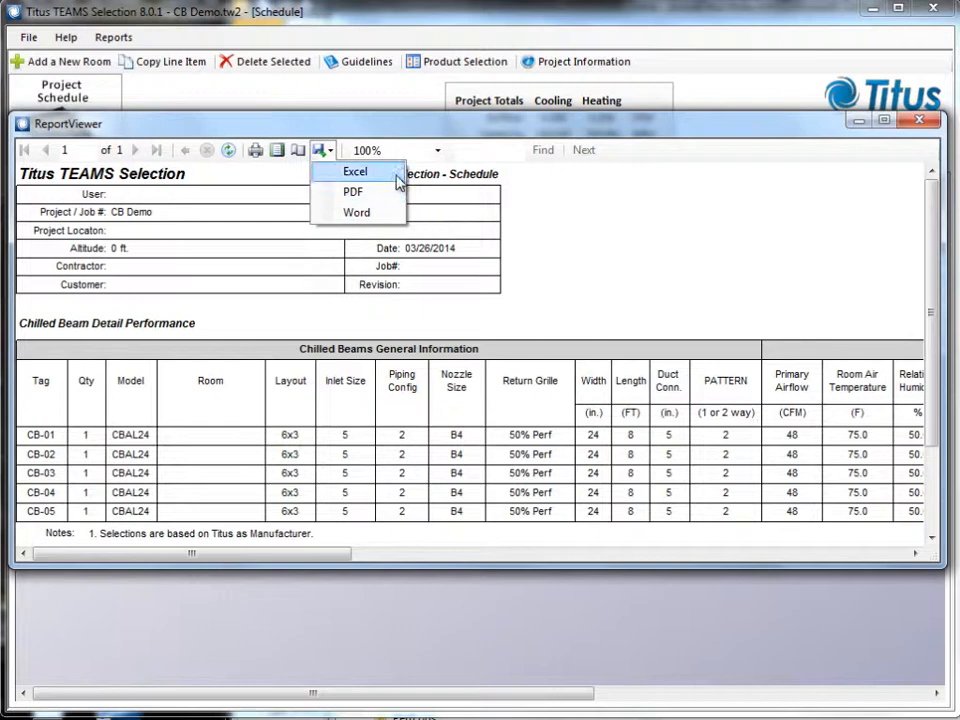
left_click(319, 153)
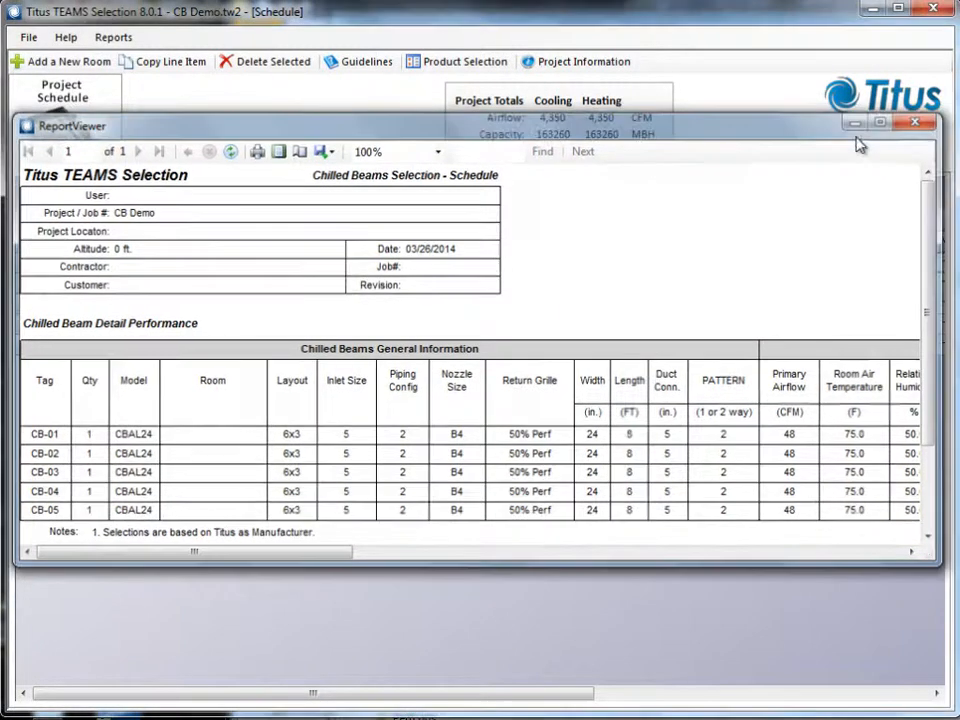
left_click(922, 121)
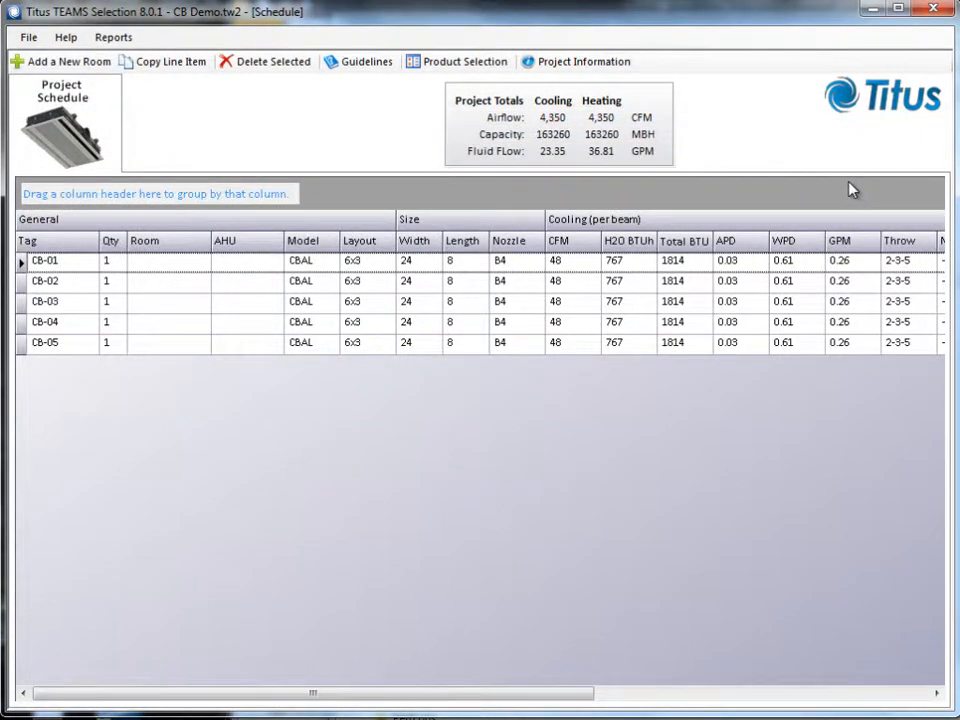